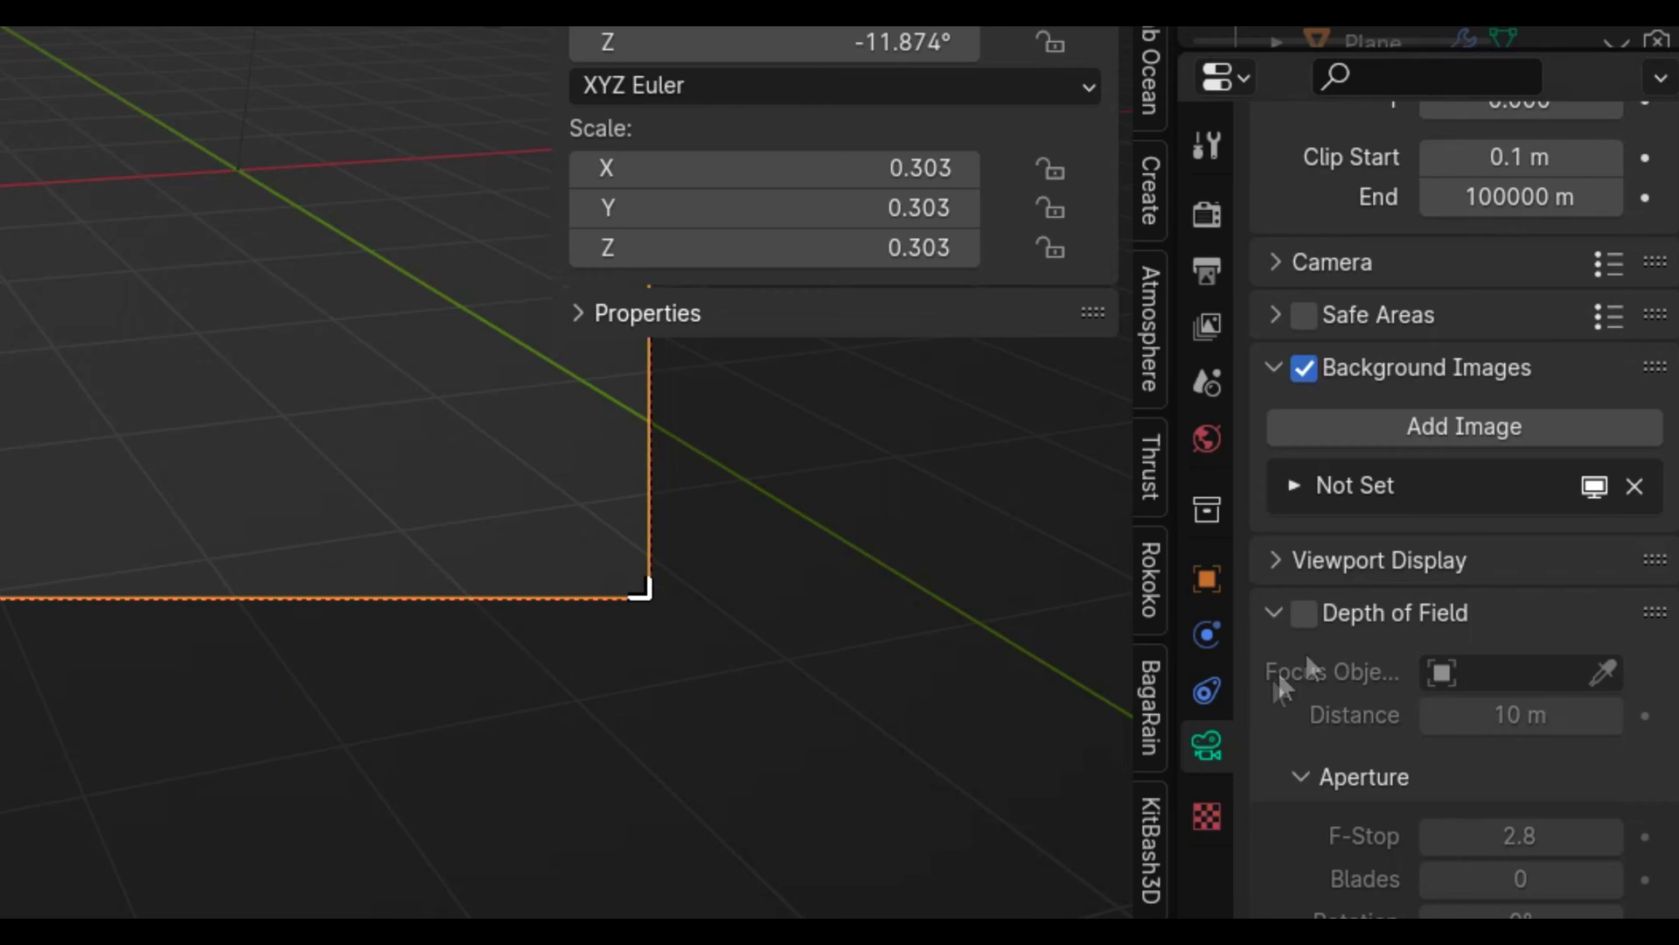
Add bg image.png as the camera background image at opacity 1.000
click(1462, 432)
click(1487, 671)
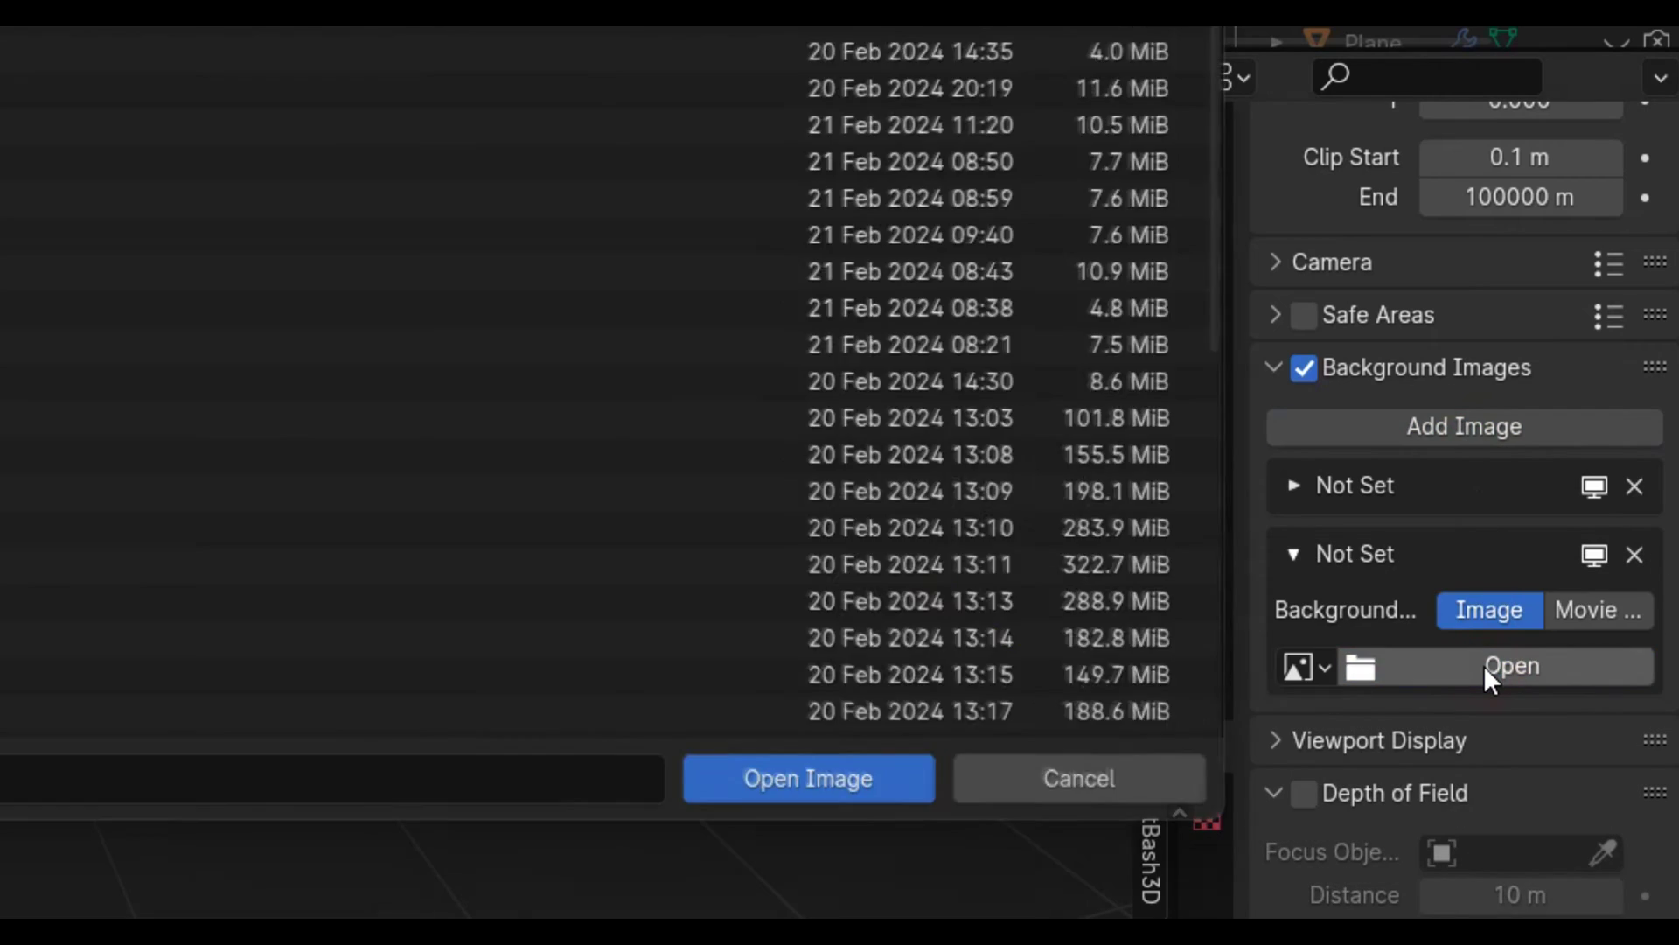
double_click(525, 272)
scroll(1460, 437, down, 5)
drag(1487, 548, 1627, 548)
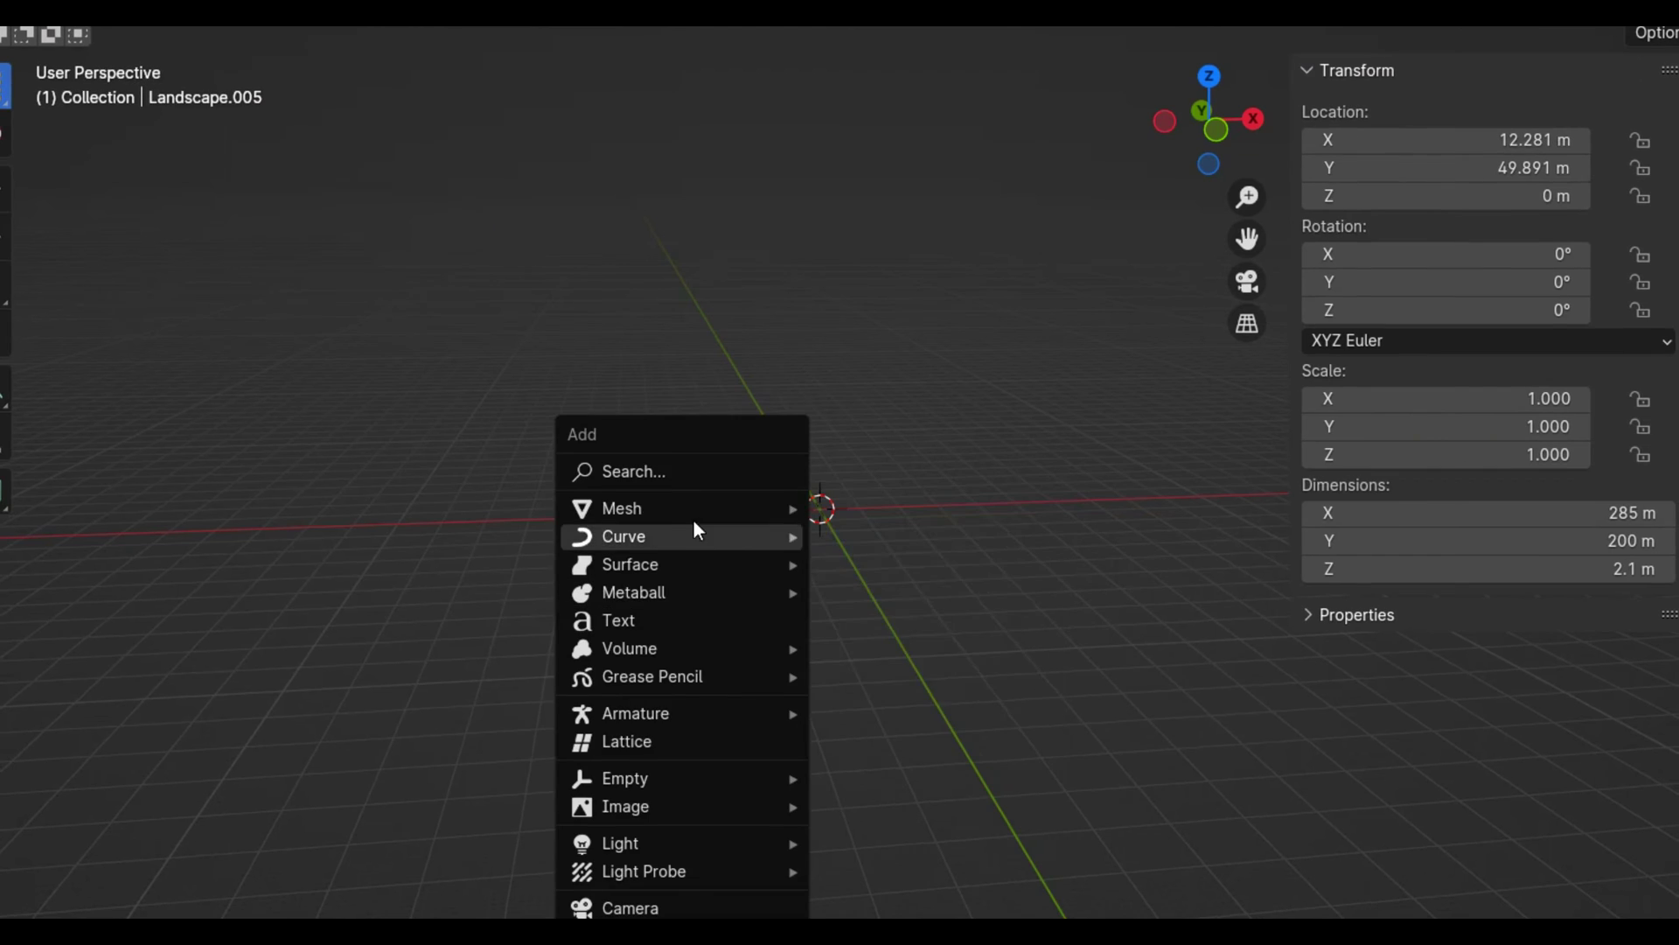
Add a preset Landscape terrain mesh and scale it up to 16.354
mouse_move(630, 502)
click(918, 805)
key(KP_Decimal)
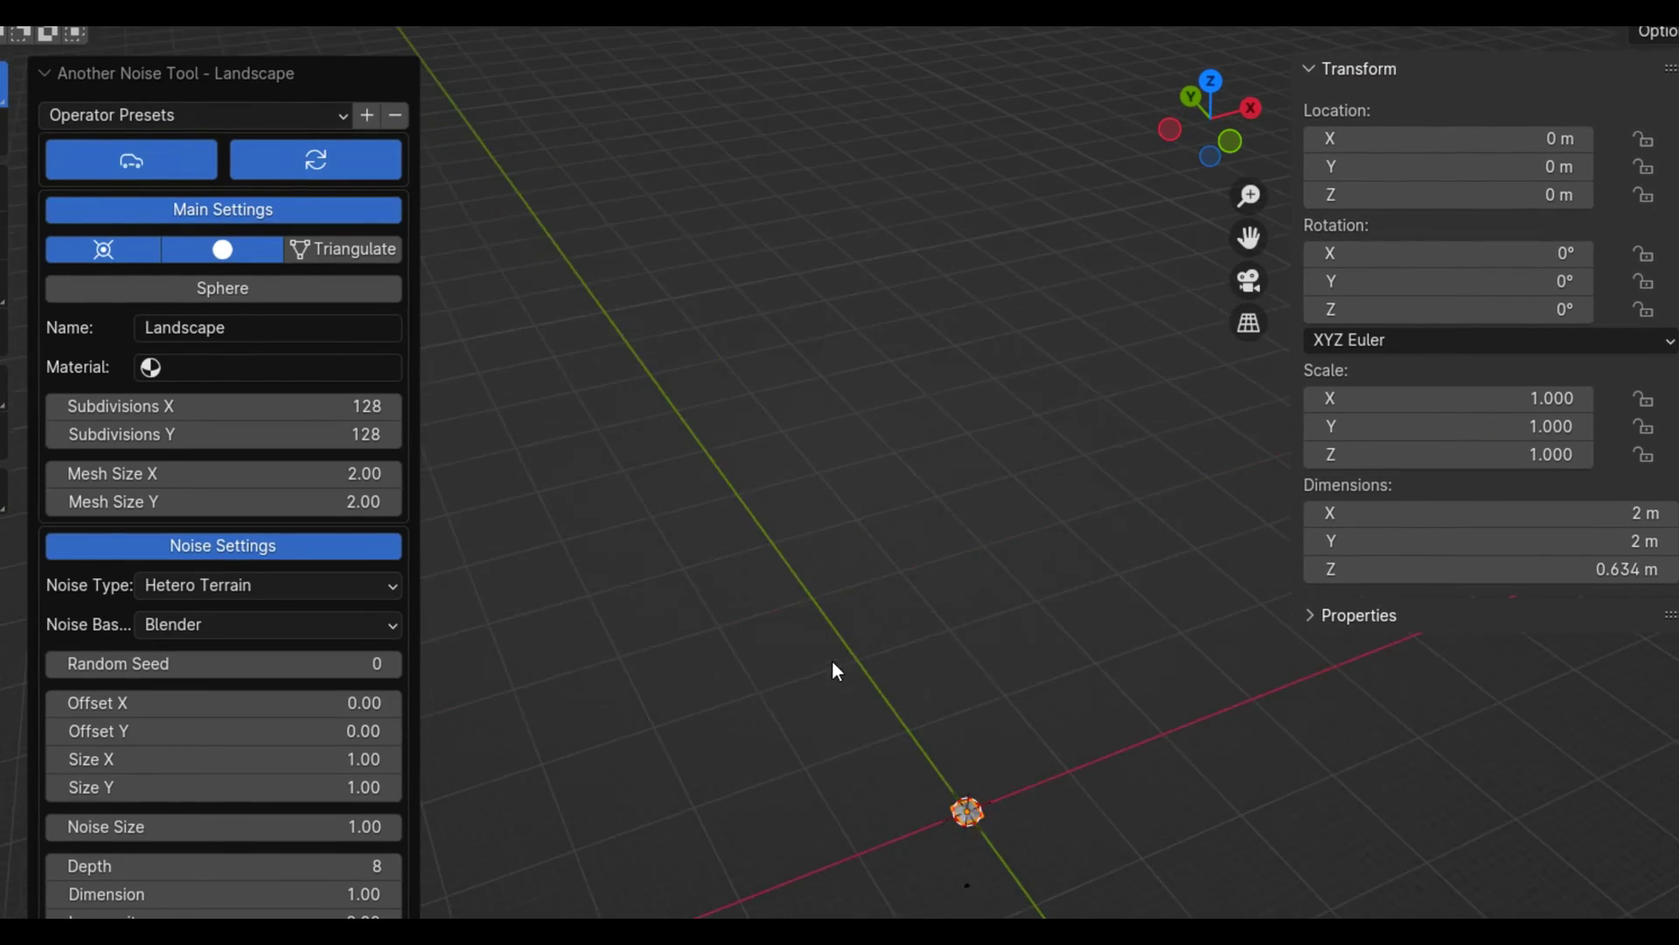
click(192, 113)
key(Return)
scroll(792, 569, down, 4)
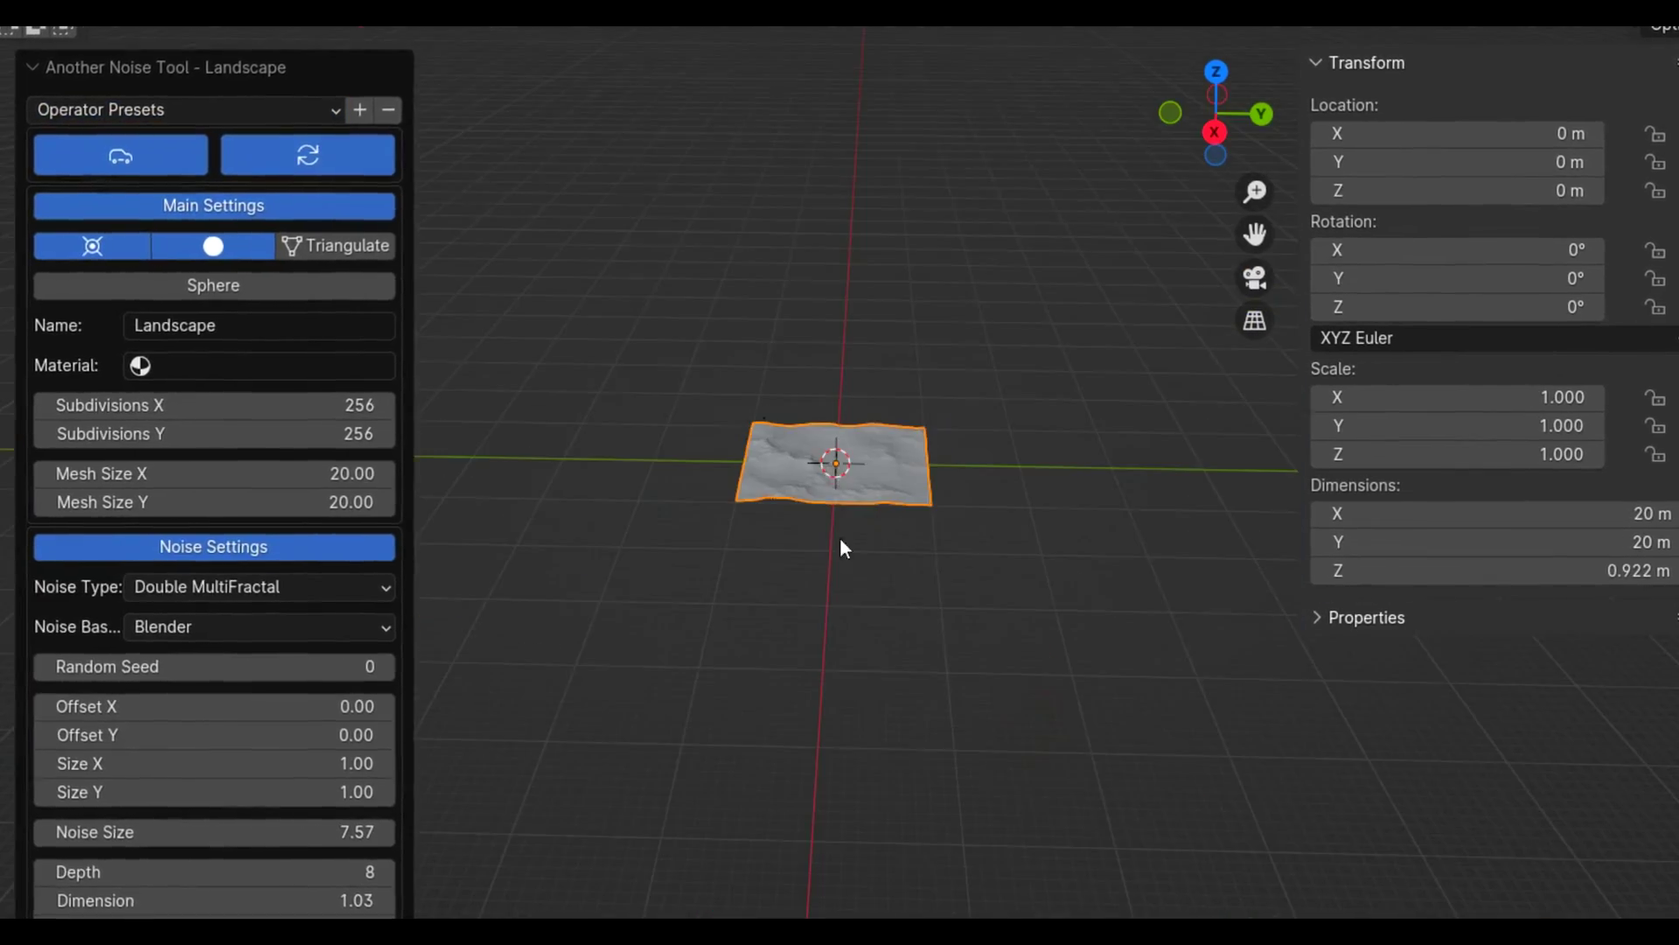
key(s)
key(Return)
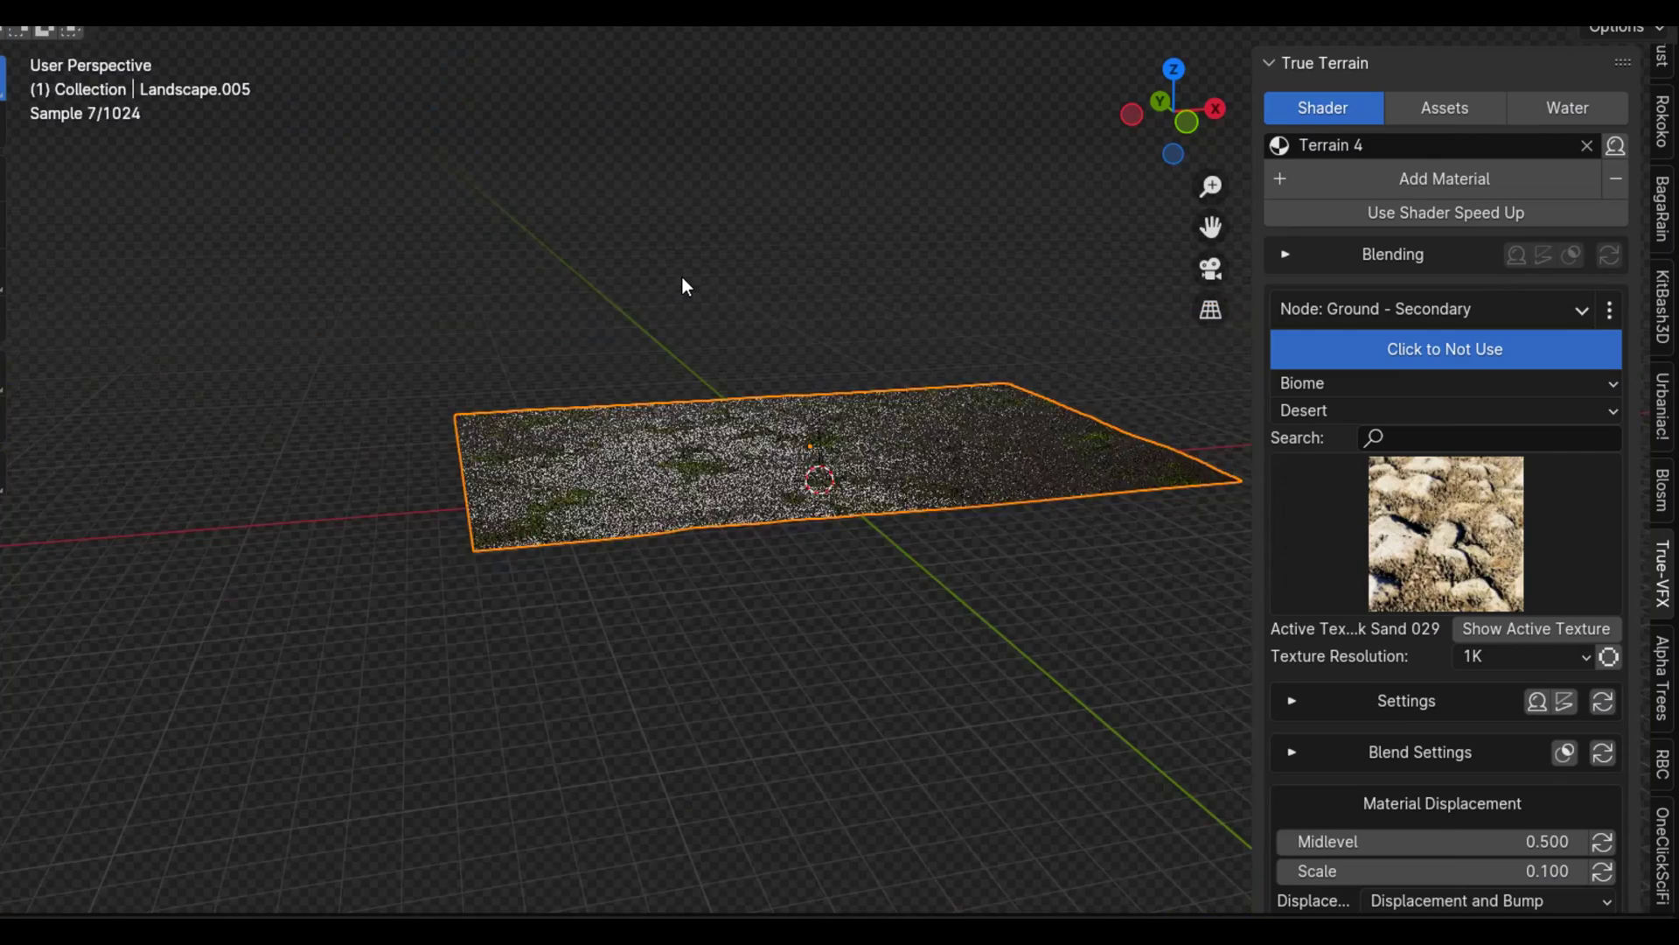
scroll(824, 622, up, 8)
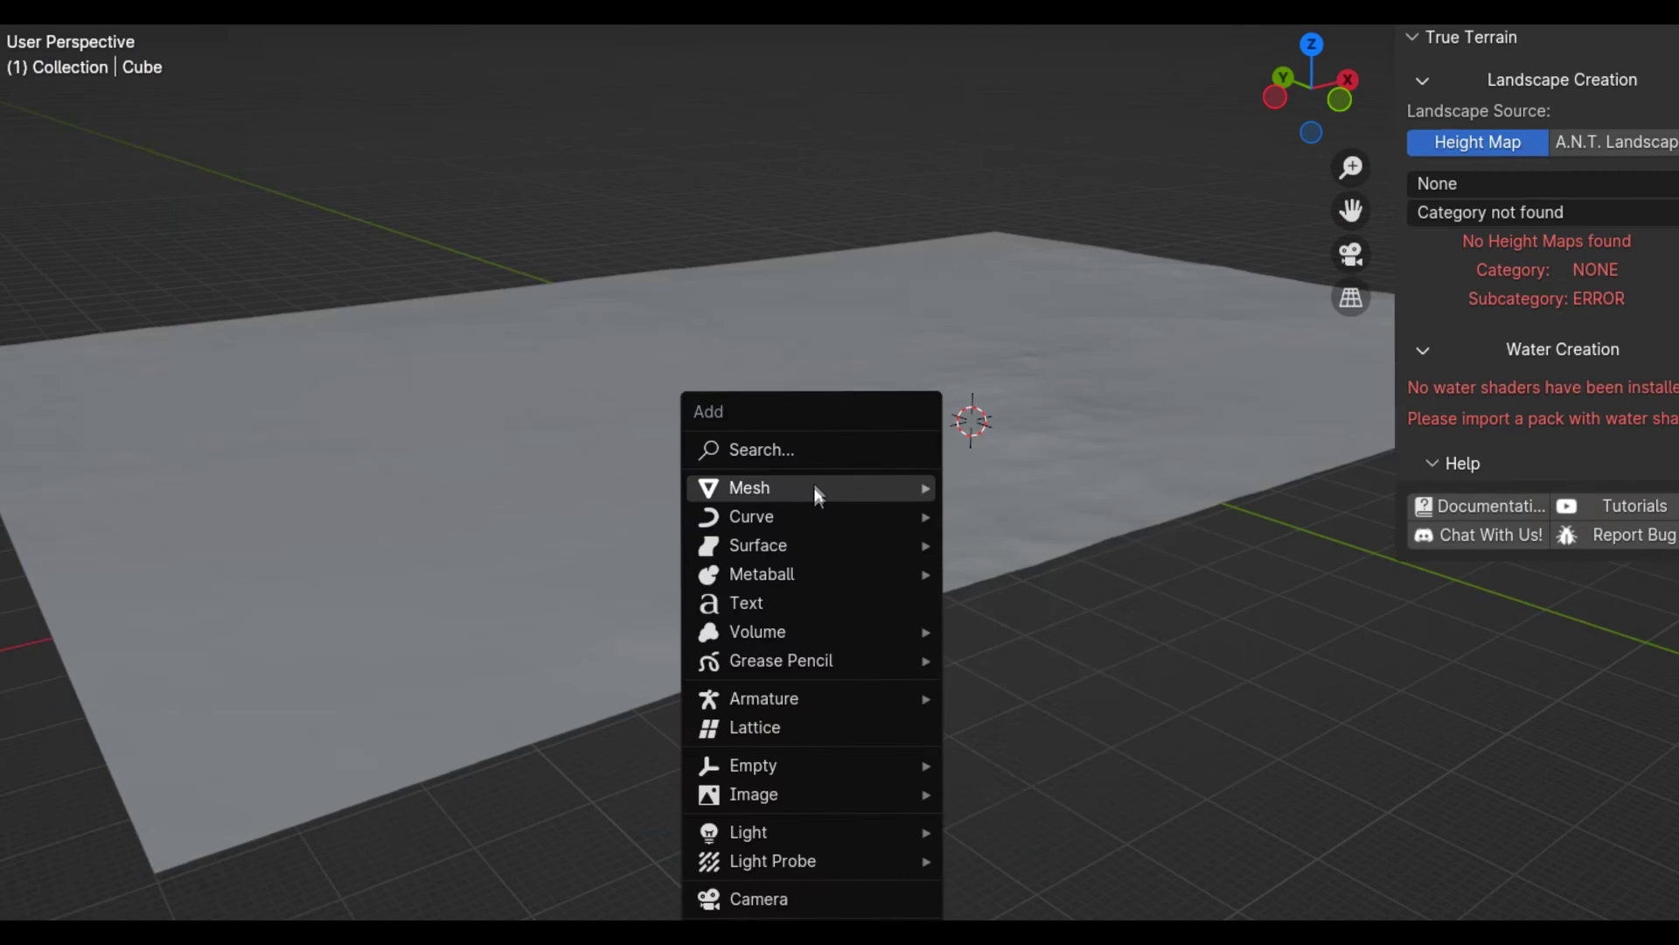
Add a cube and scale it up to 32.186
click(1012, 524)
key(s)
click(984, 392)
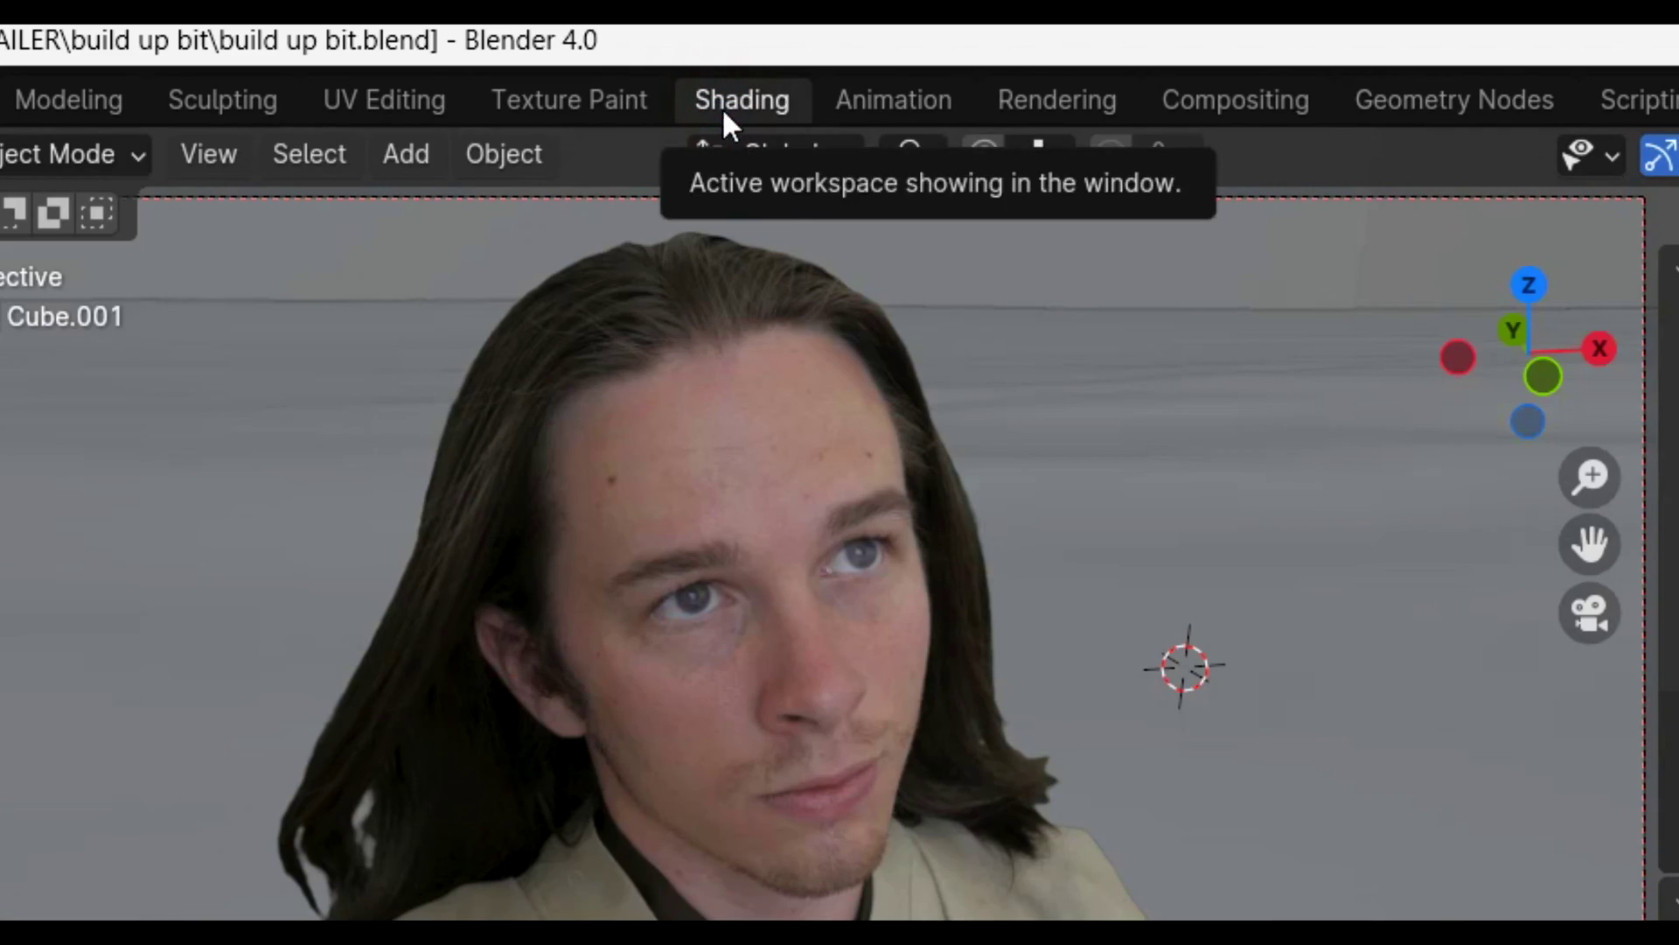
Replace the cube's Principled BSDF with a Principled Volume wired to Volume, density 0.002
click(726, 103)
click(870, 360)
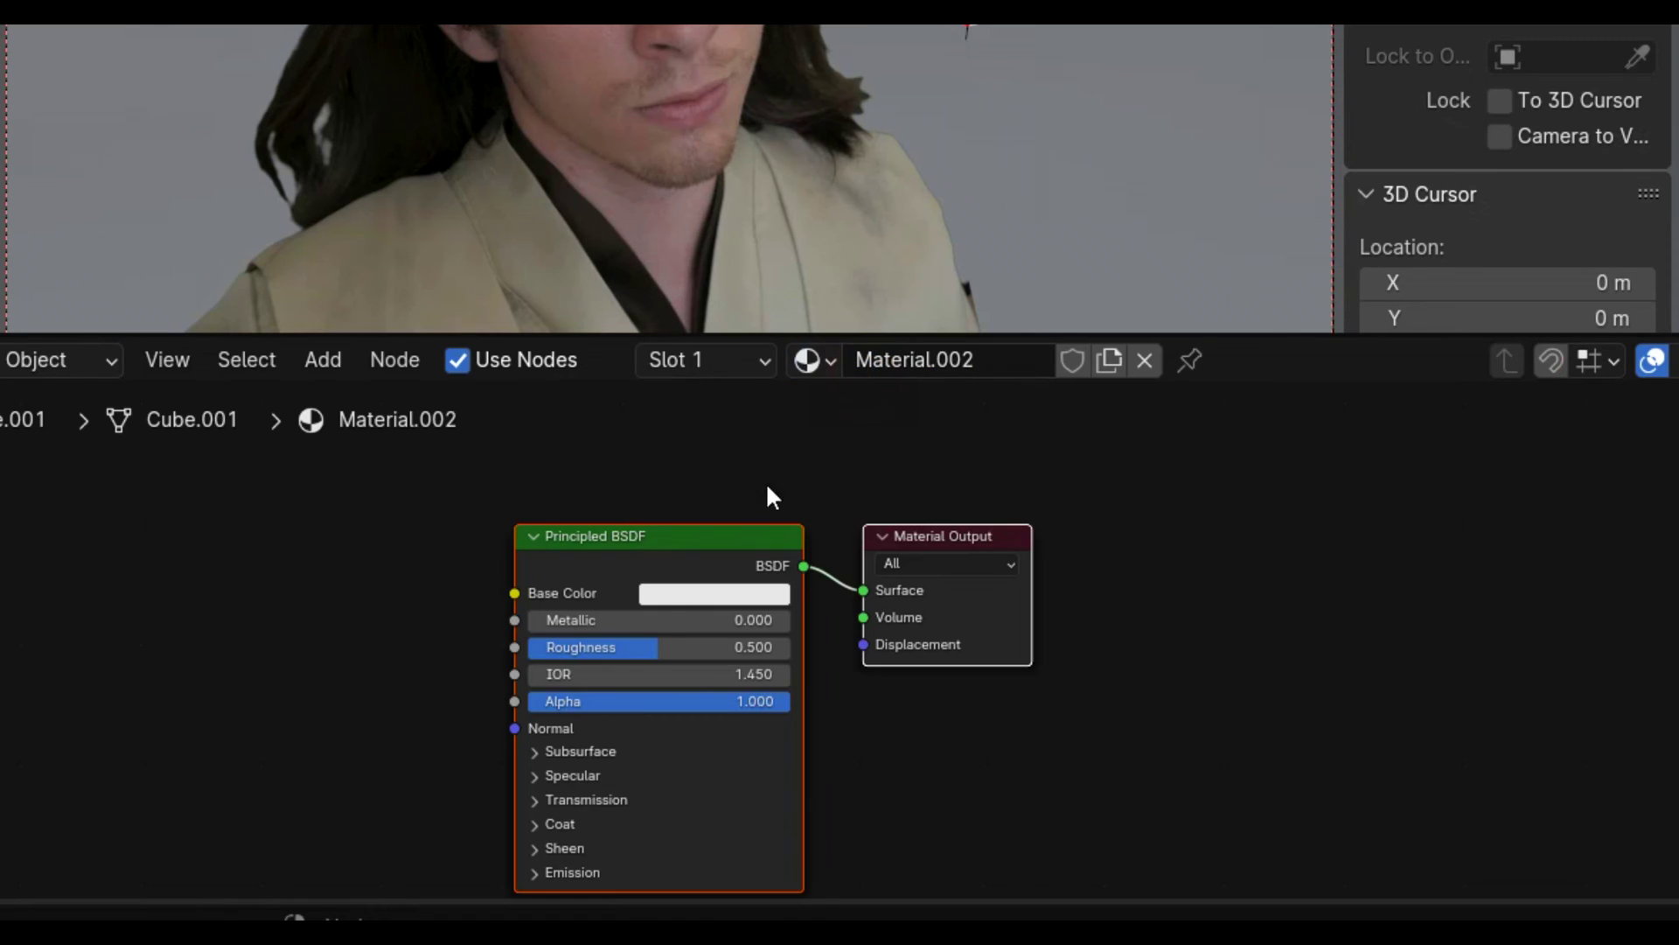
key(x)
key(shift+a)
text(prin)
key(Down)
key(Return)
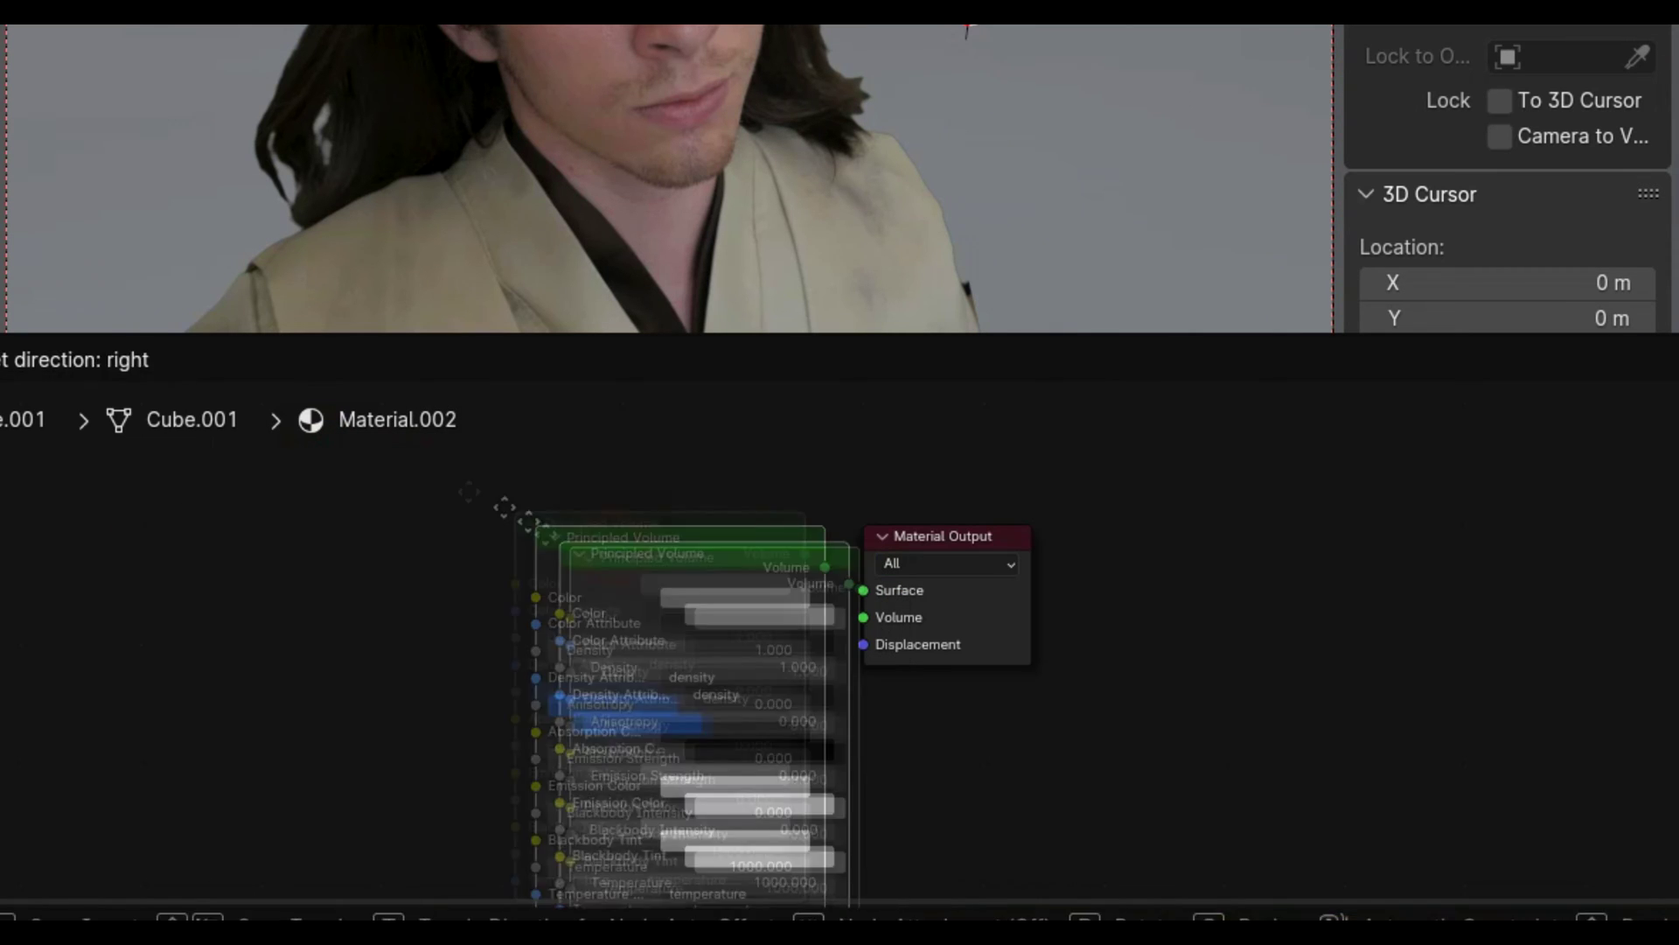
click(376, 456)
drag(696, 514, 835, 623)
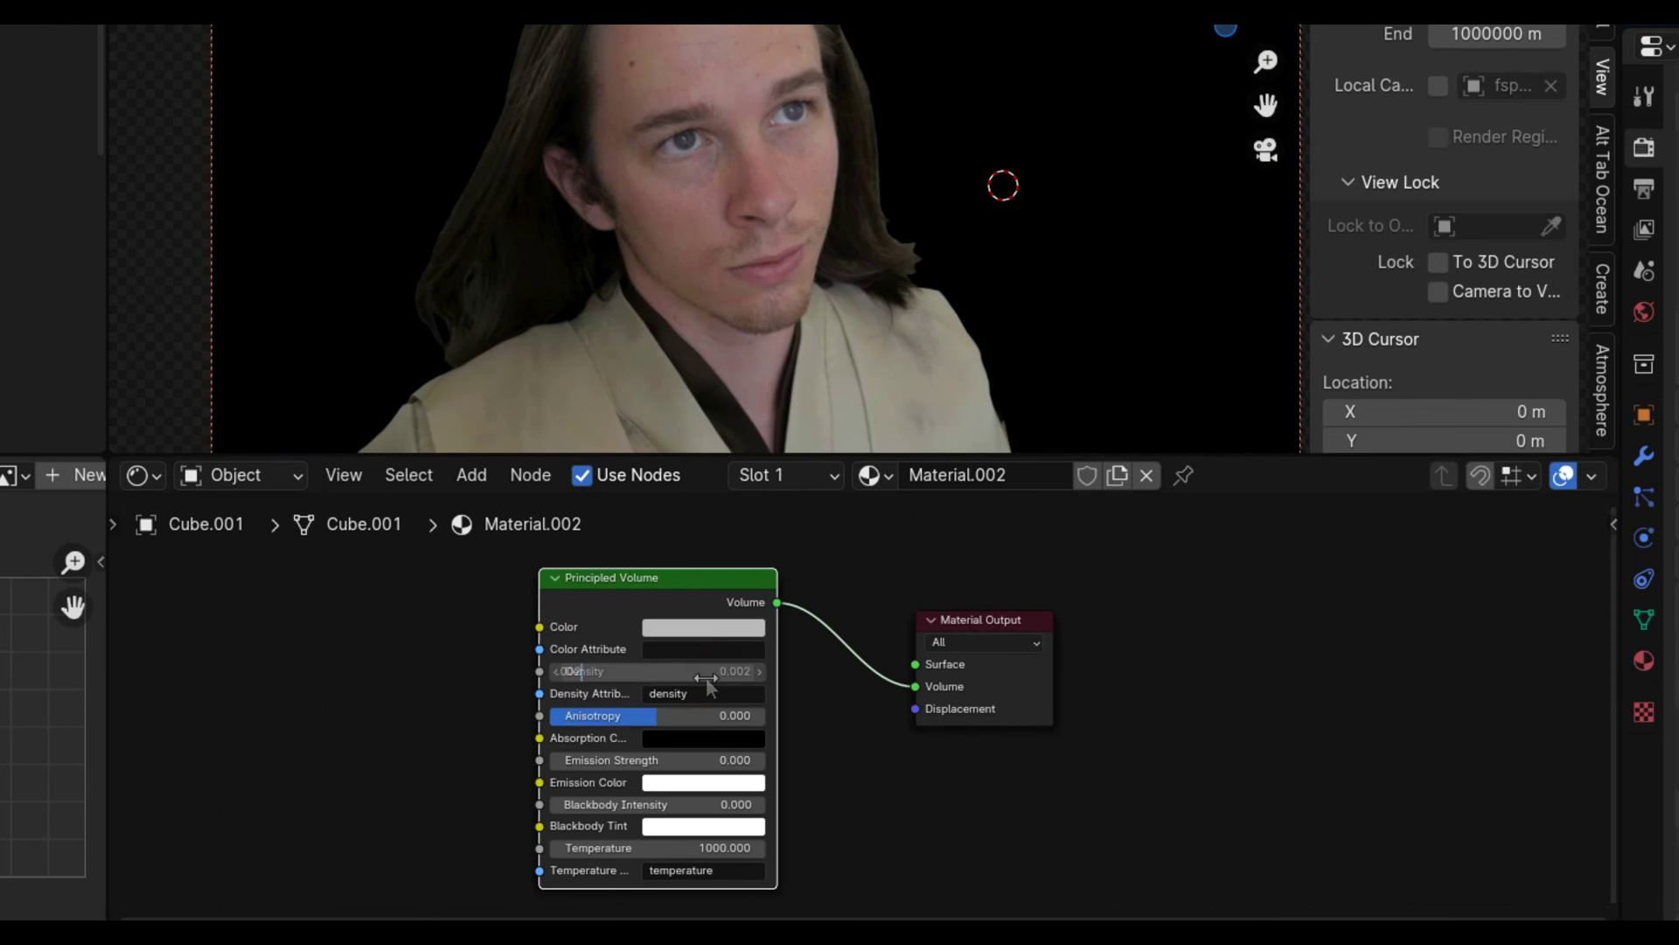
key(Return)
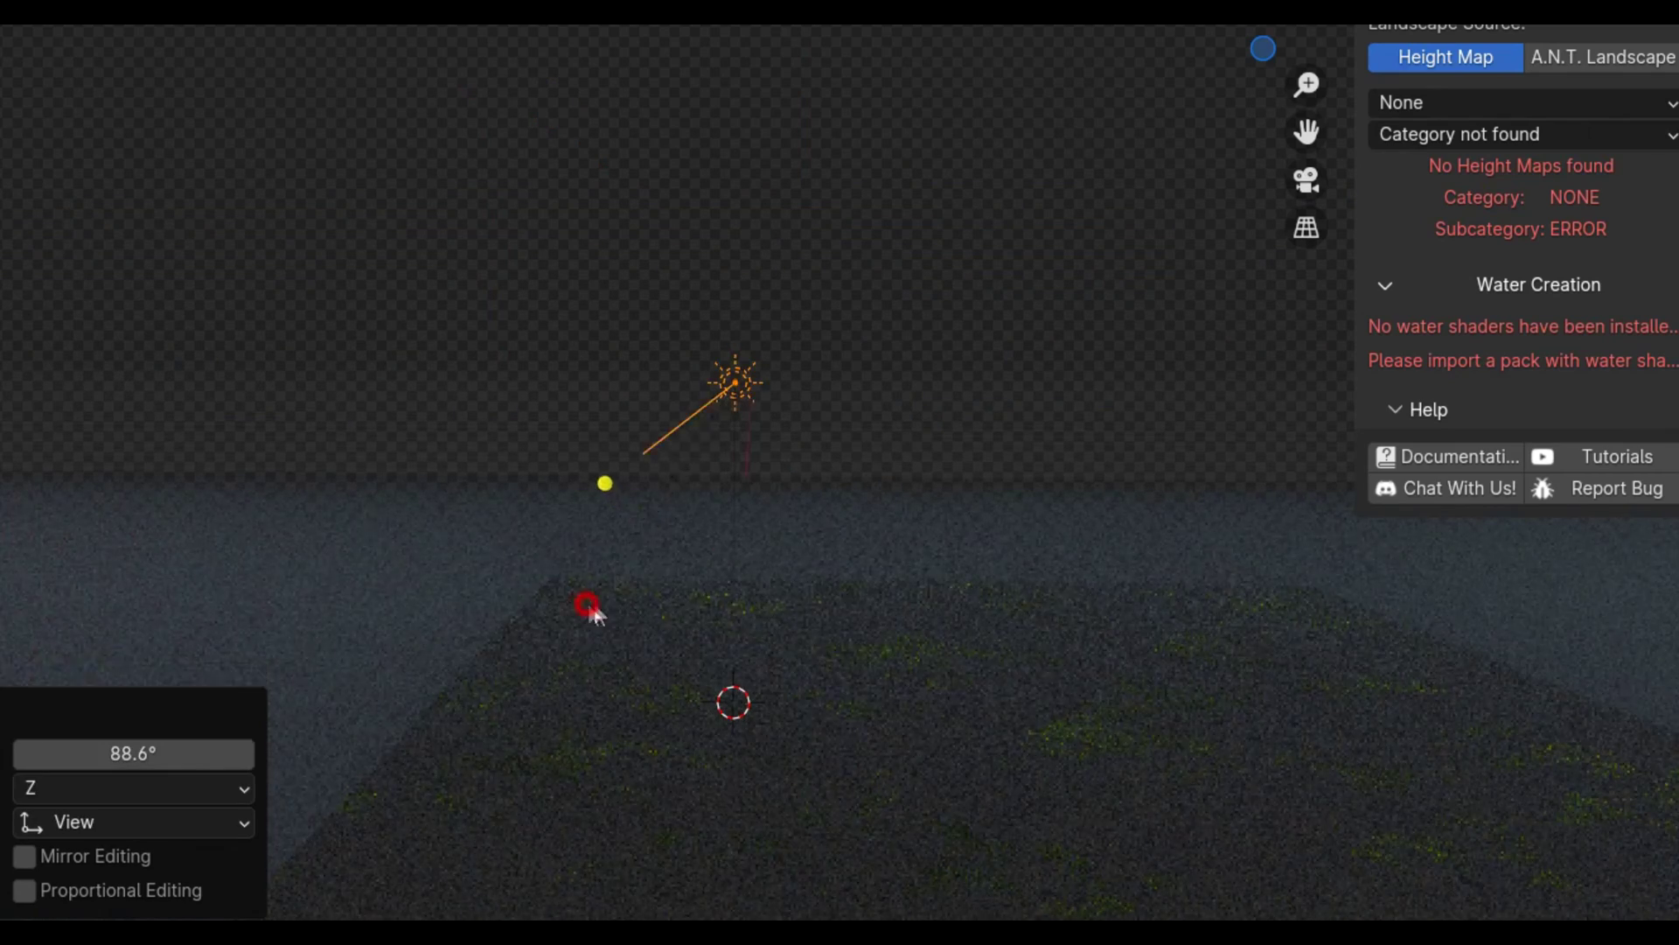
Confirm the sun light's rotation and select the landscape with its scattered Alpha Trees forest
middle_drag(595, 615, 842, 740)
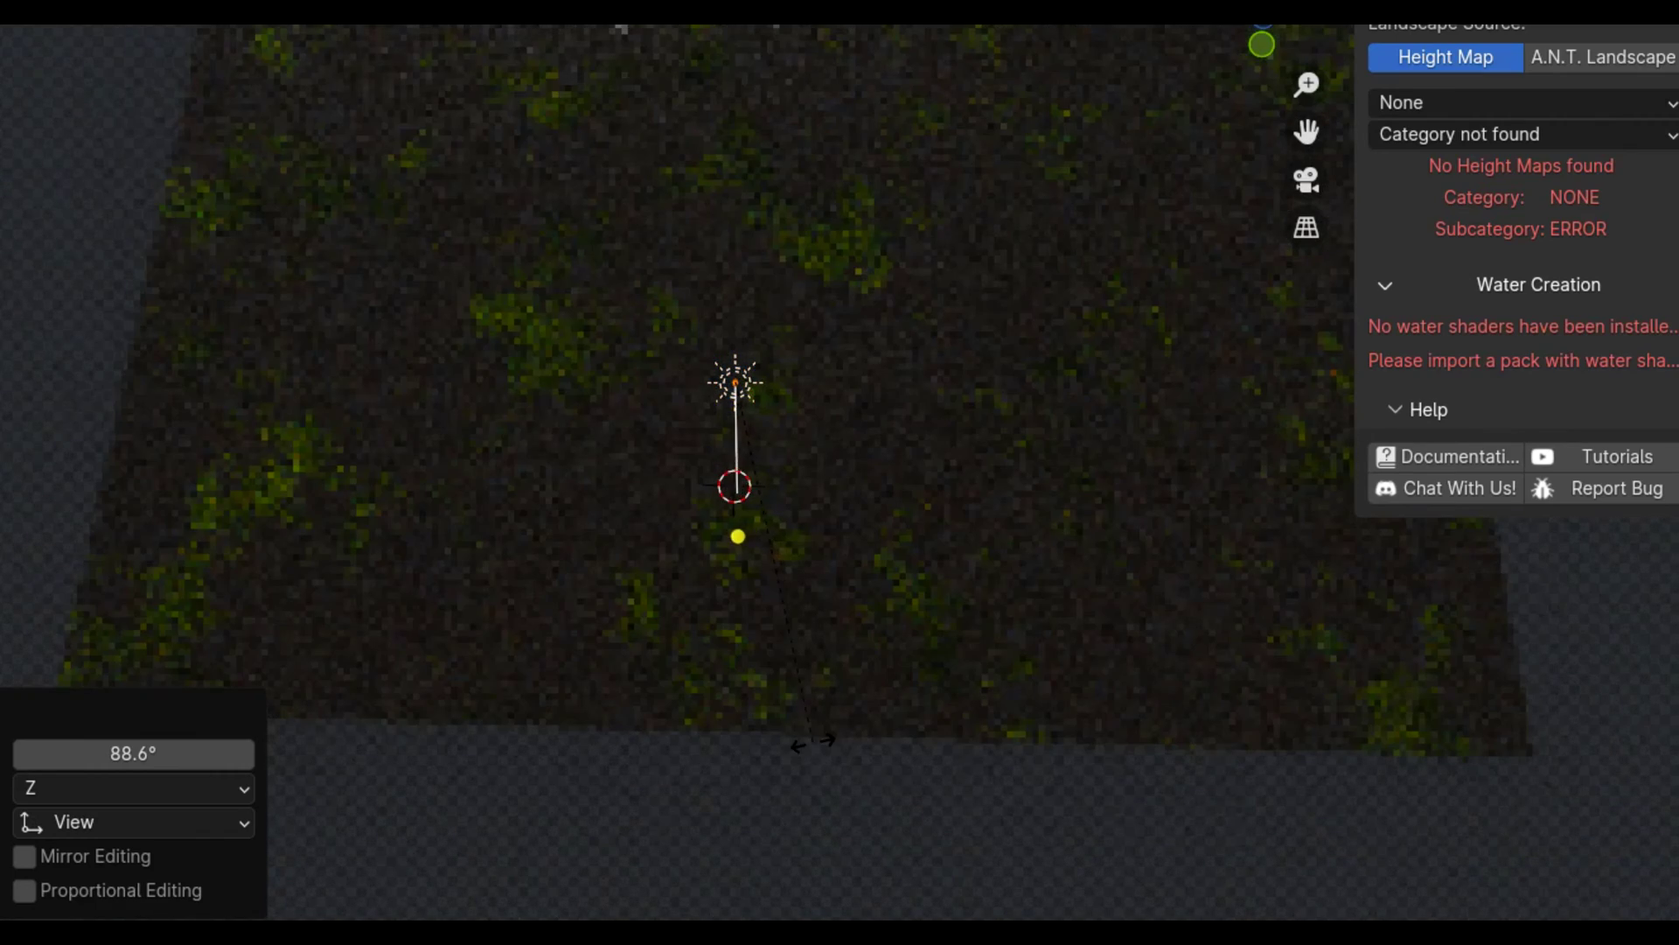
click(813, 742)
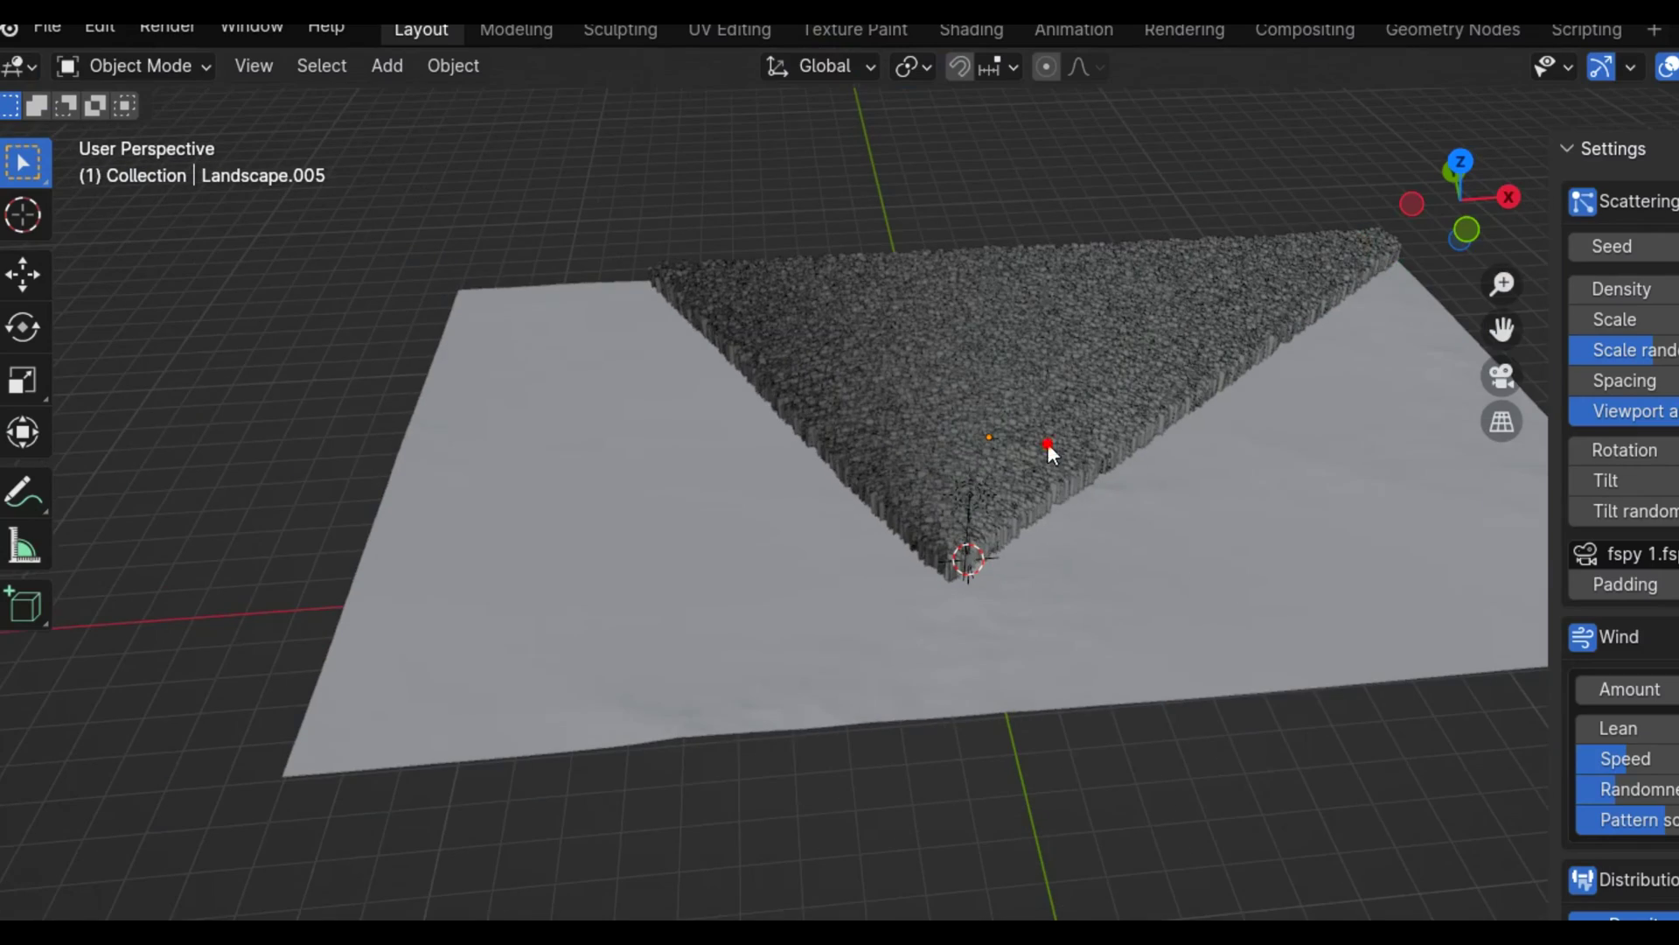
click(1047, 444)
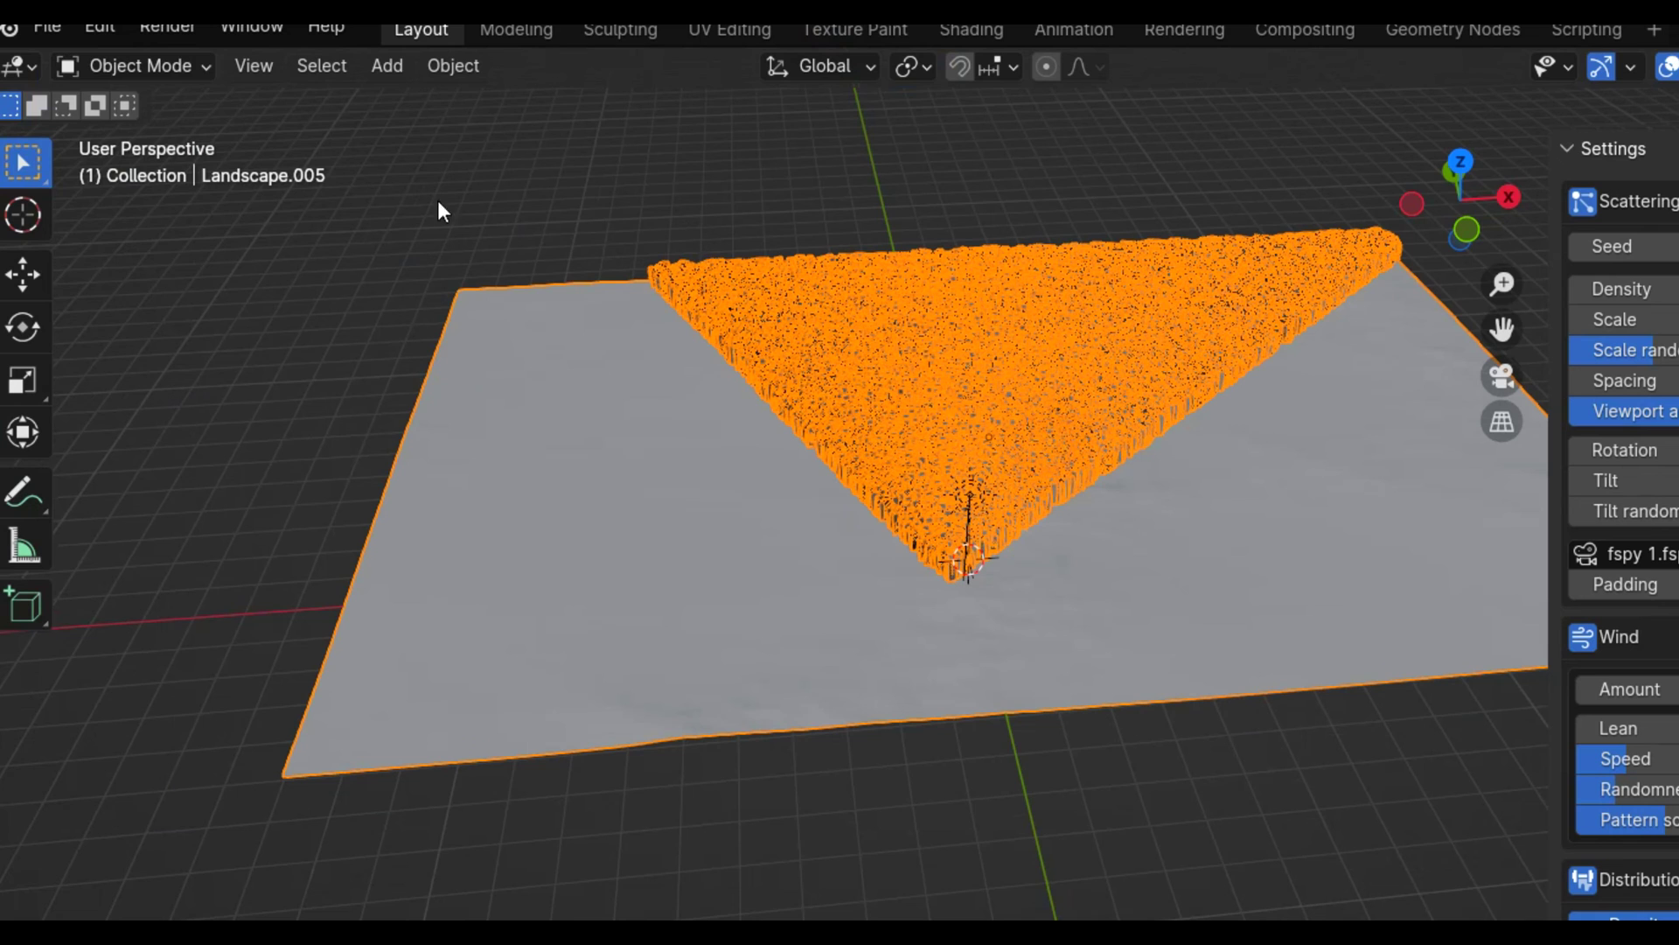
Weight-paint the landscape's far edge and use vertex group Group as the Alpha Trees density
click(154, 232)
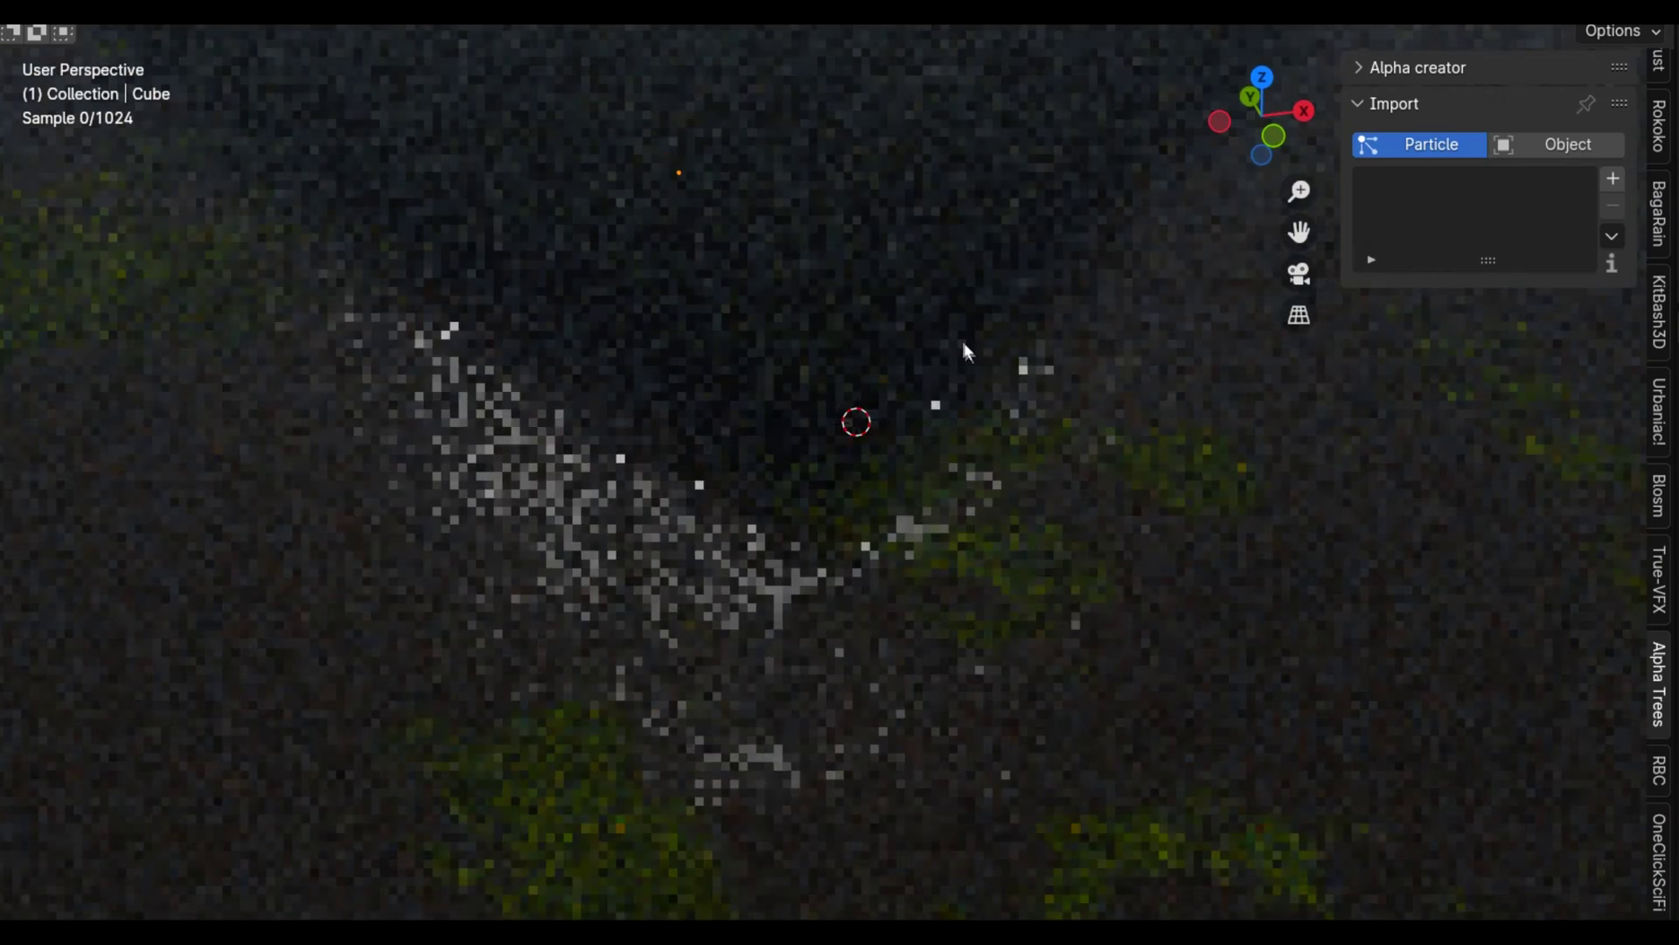
key(KP_0)
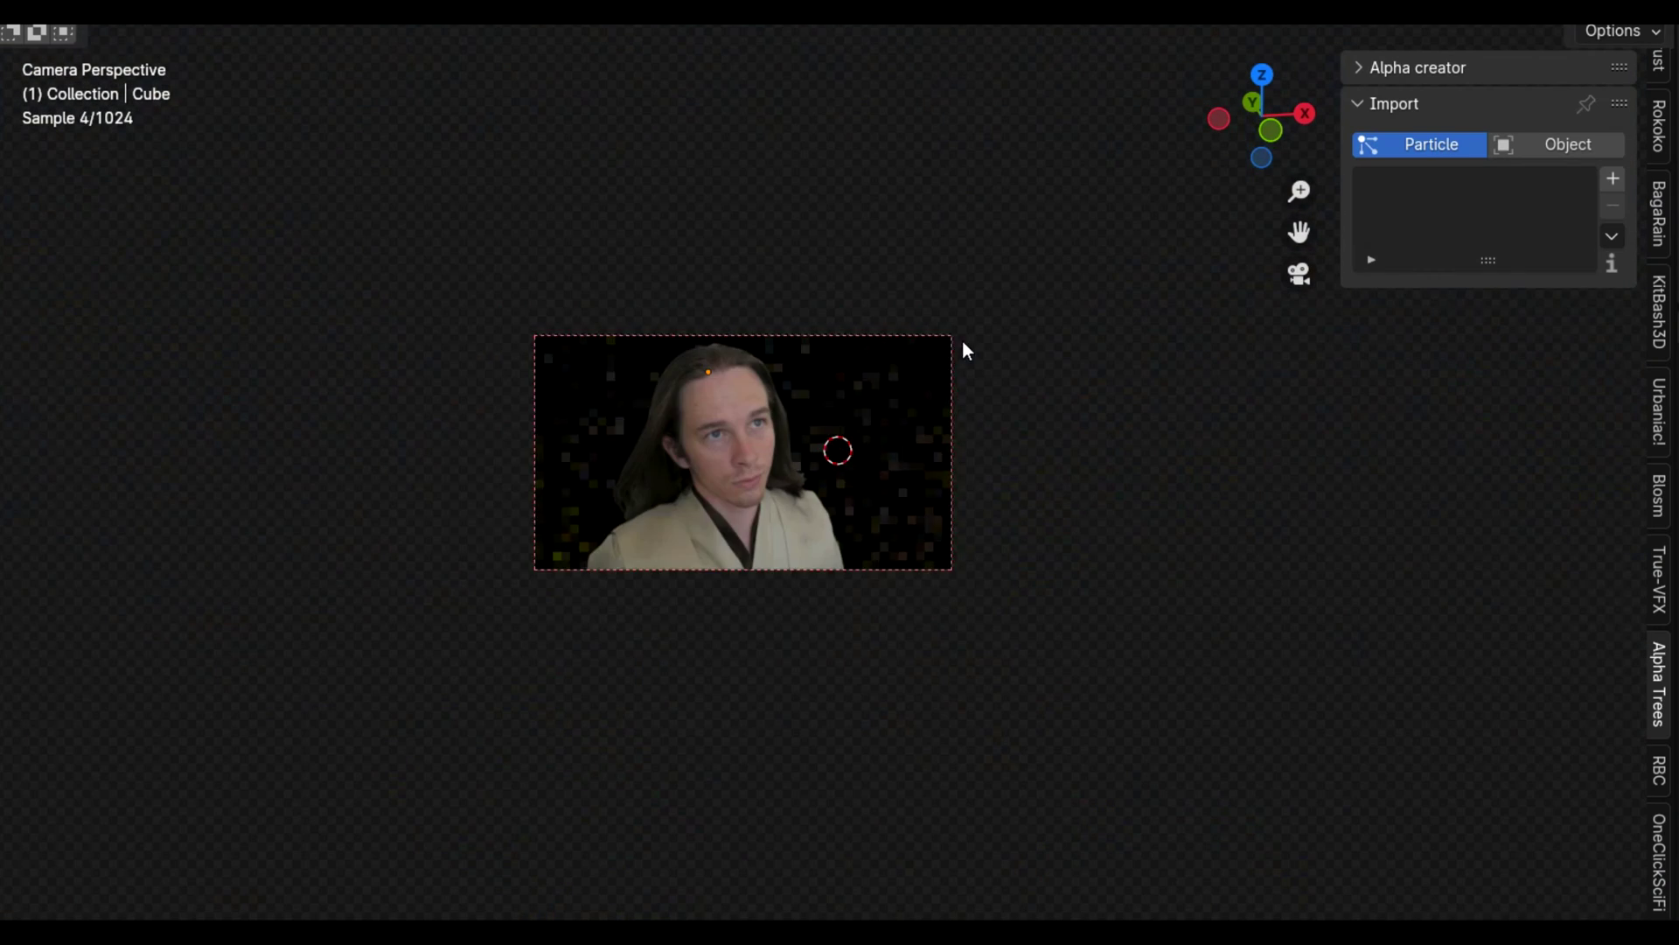
click(901, 441)
scroll(1380, 603, down, 10)
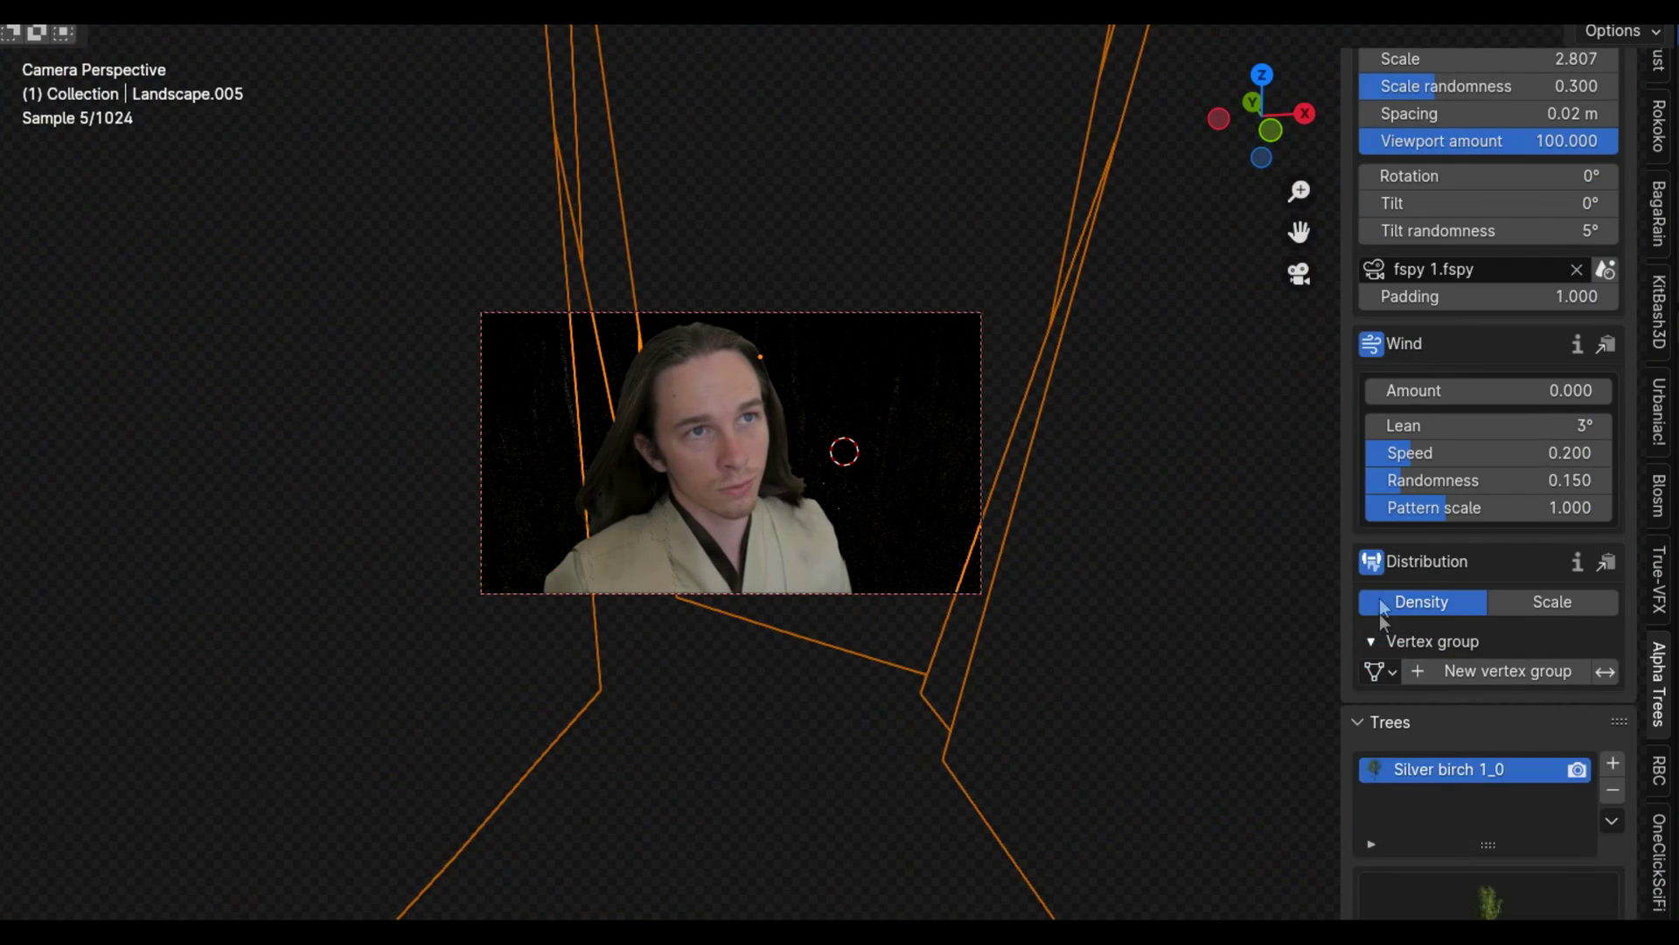
click(1410, 767)
scroll(889, 468, up, 3)
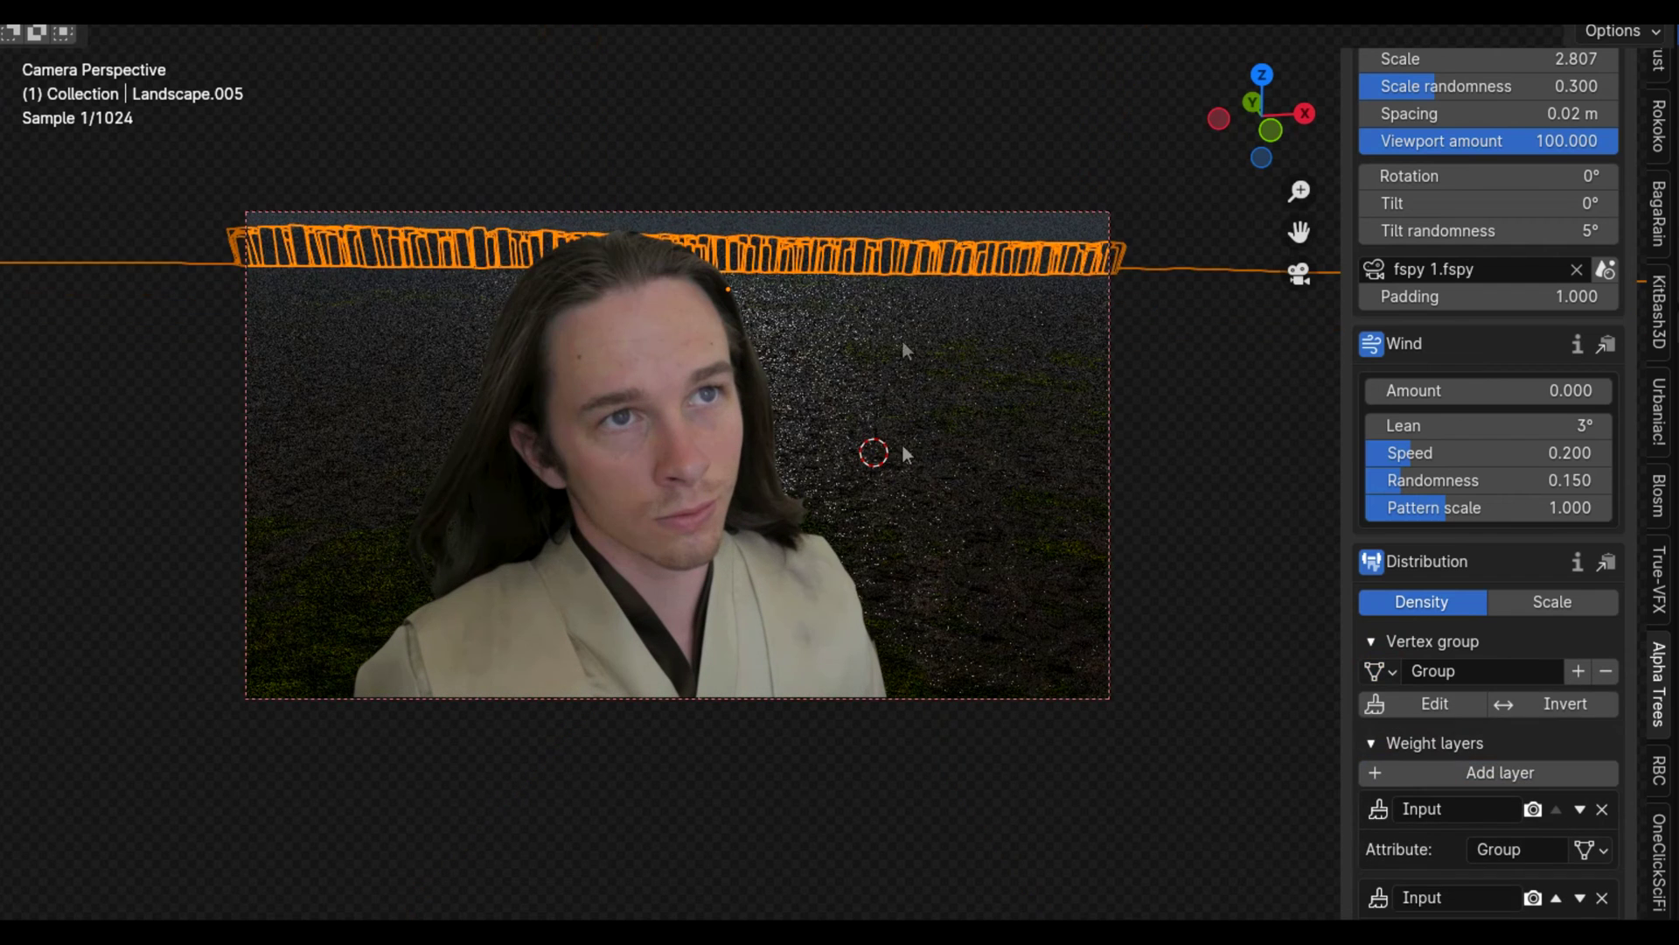
click(1018, 199)
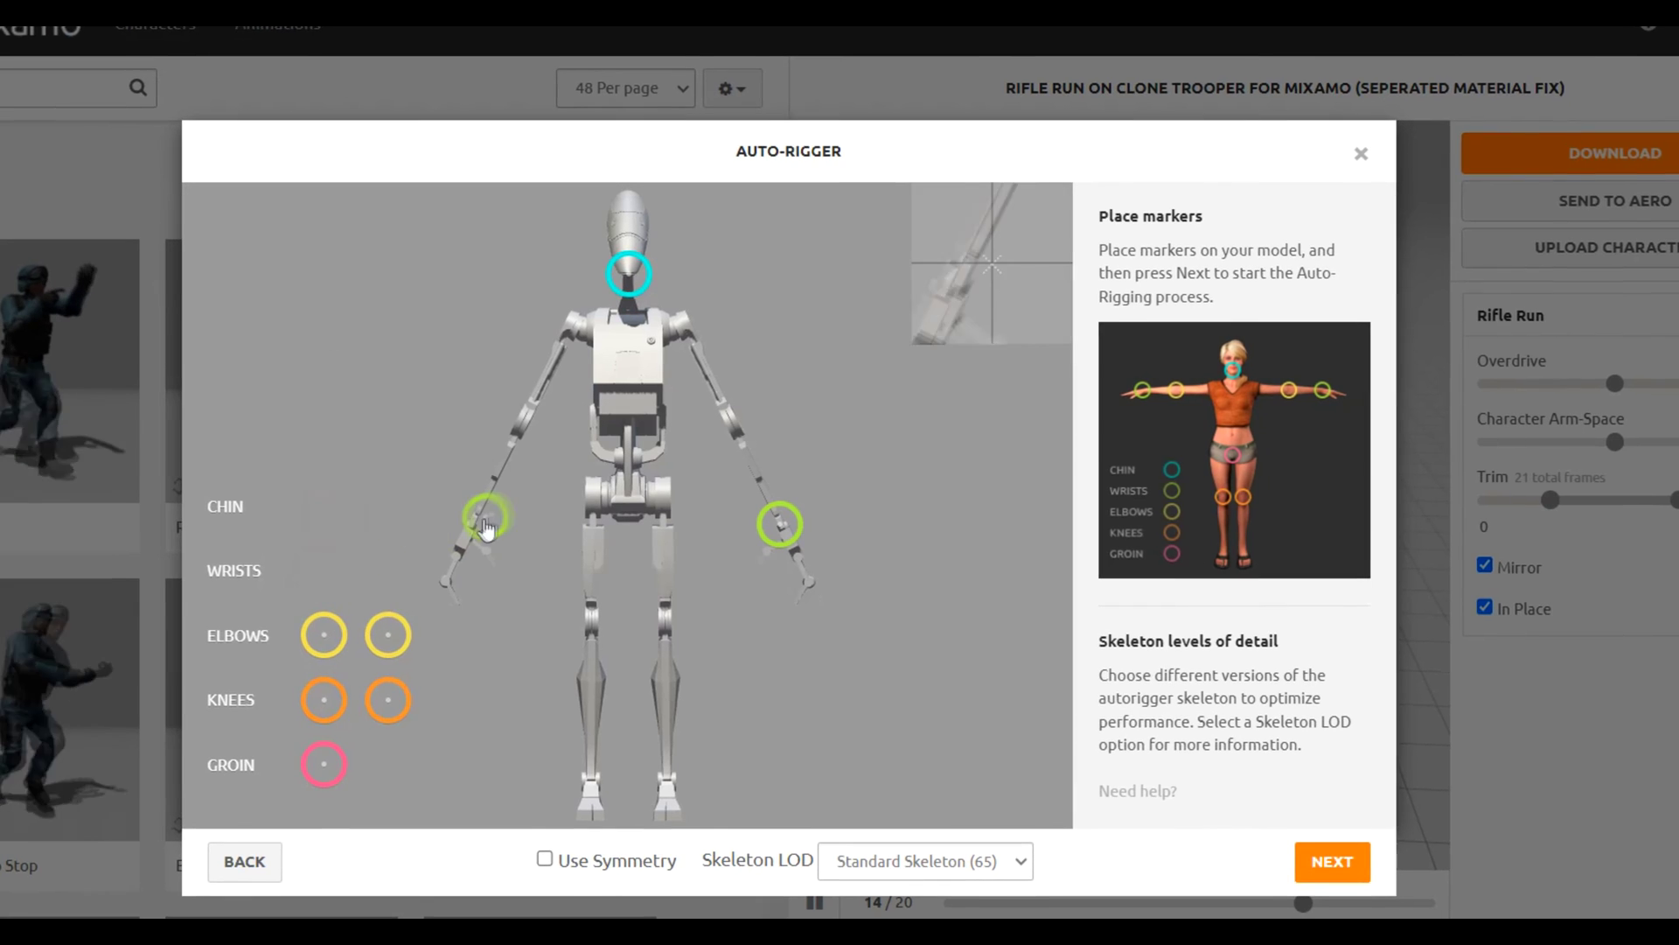
Place both elbow and both knee markers on the battle droid for auto-rigging
mouse_move(383, 636)
mouse_down()
mouse_move(774, 444)
mouse_move(729, 422)
mouse_up()
drag(319, 636, 518, 422)
drag(384, 701, 663, 619)
drag(319, 701, 576, 619)
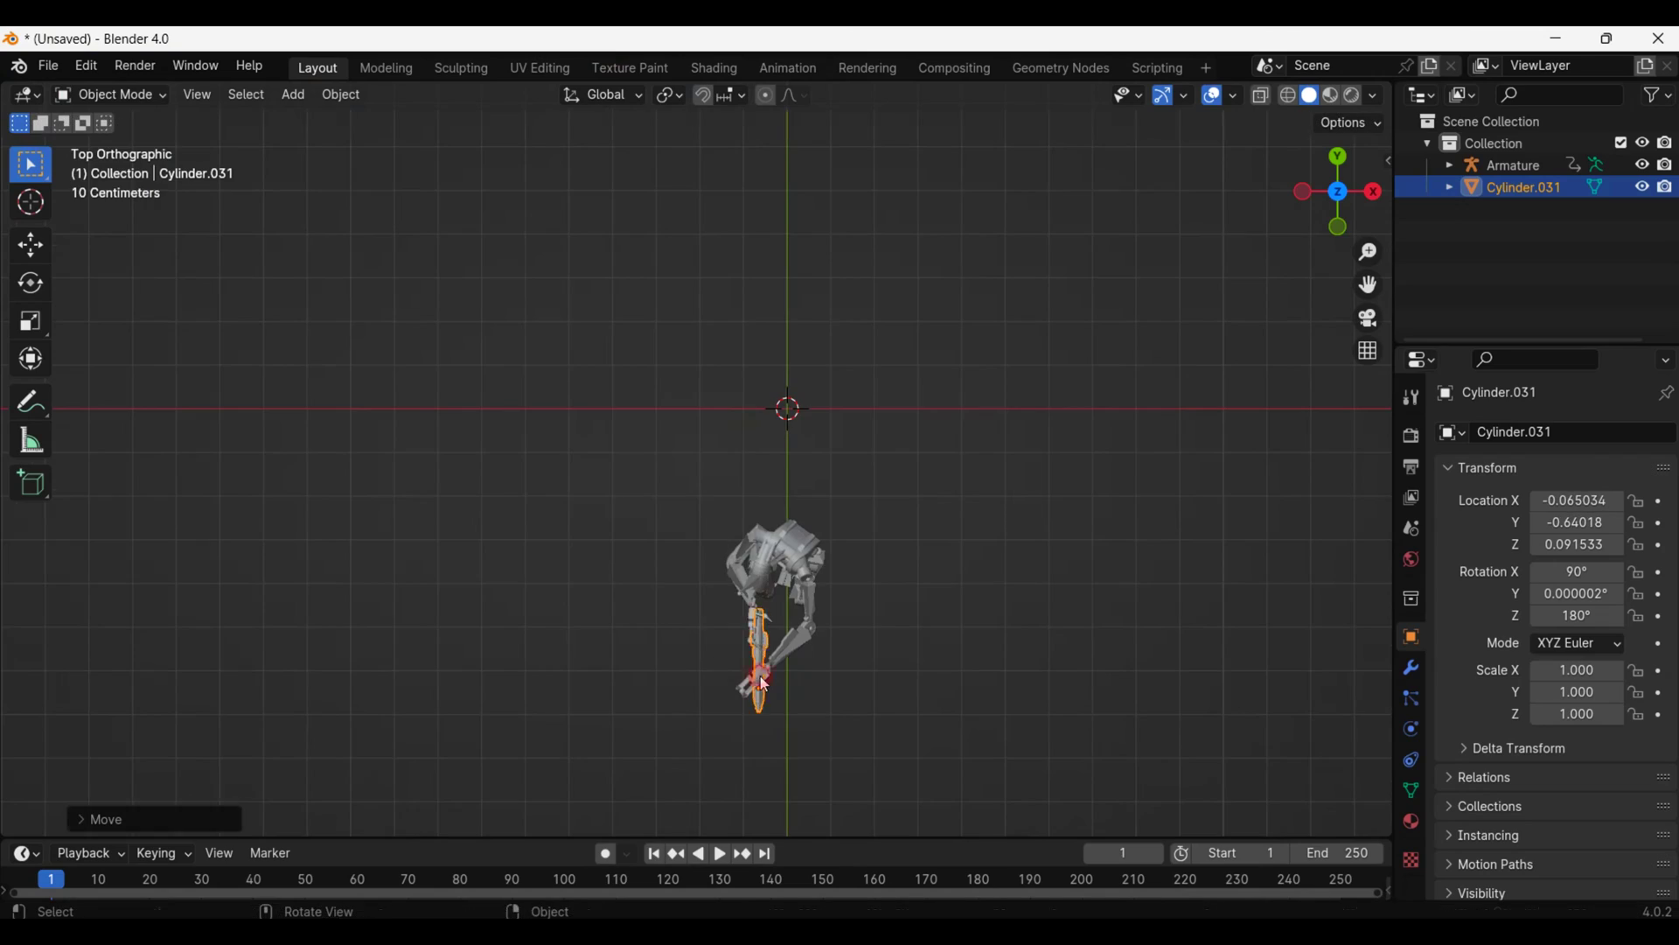
middle_drag(795, 554, 894, 480)
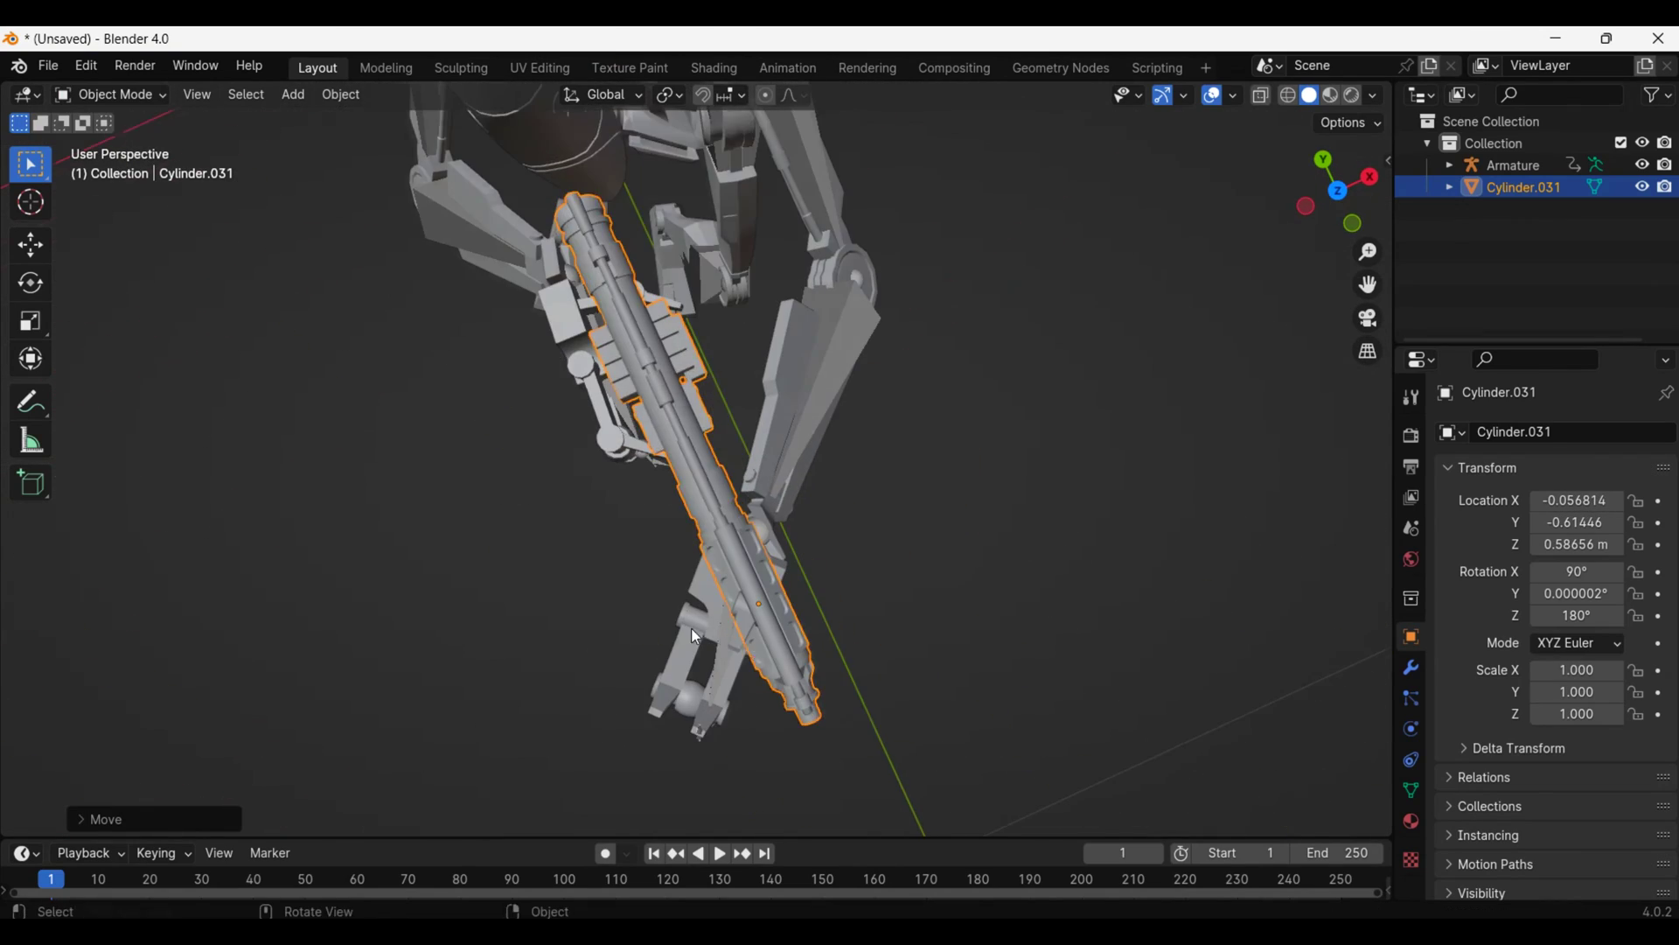
Rotate Cylinder.031 into the droid's grip, parent it to the armature, and play the animation
key(r)
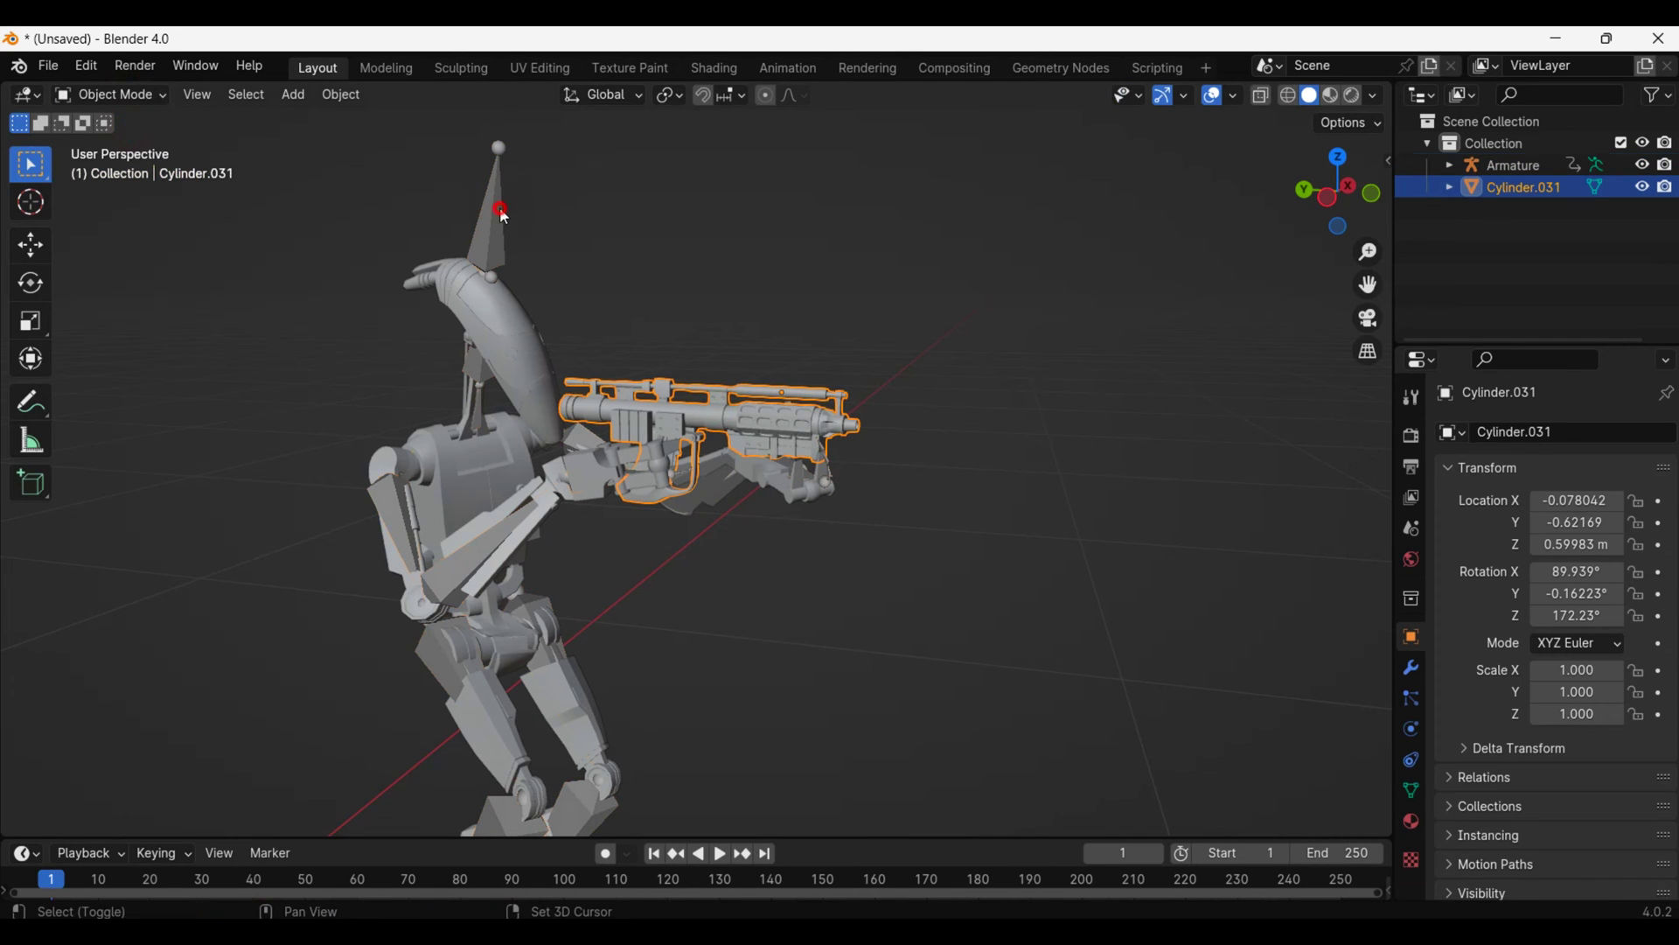
key(ctrl+p)
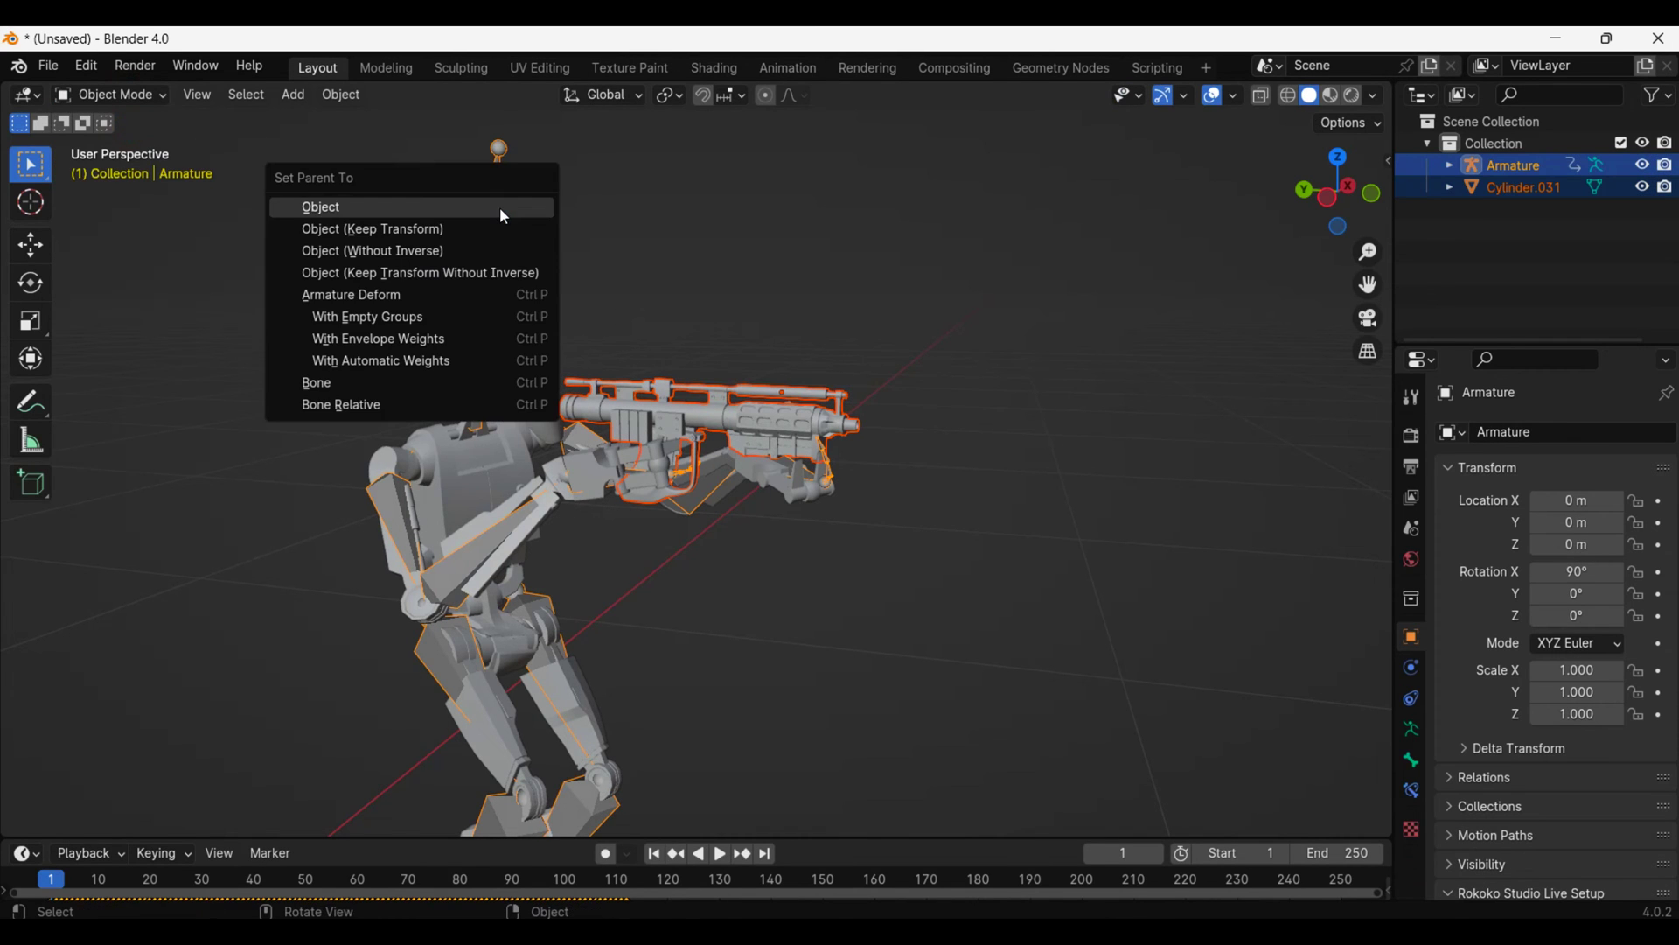
click(416, 383)
click(722, 857)
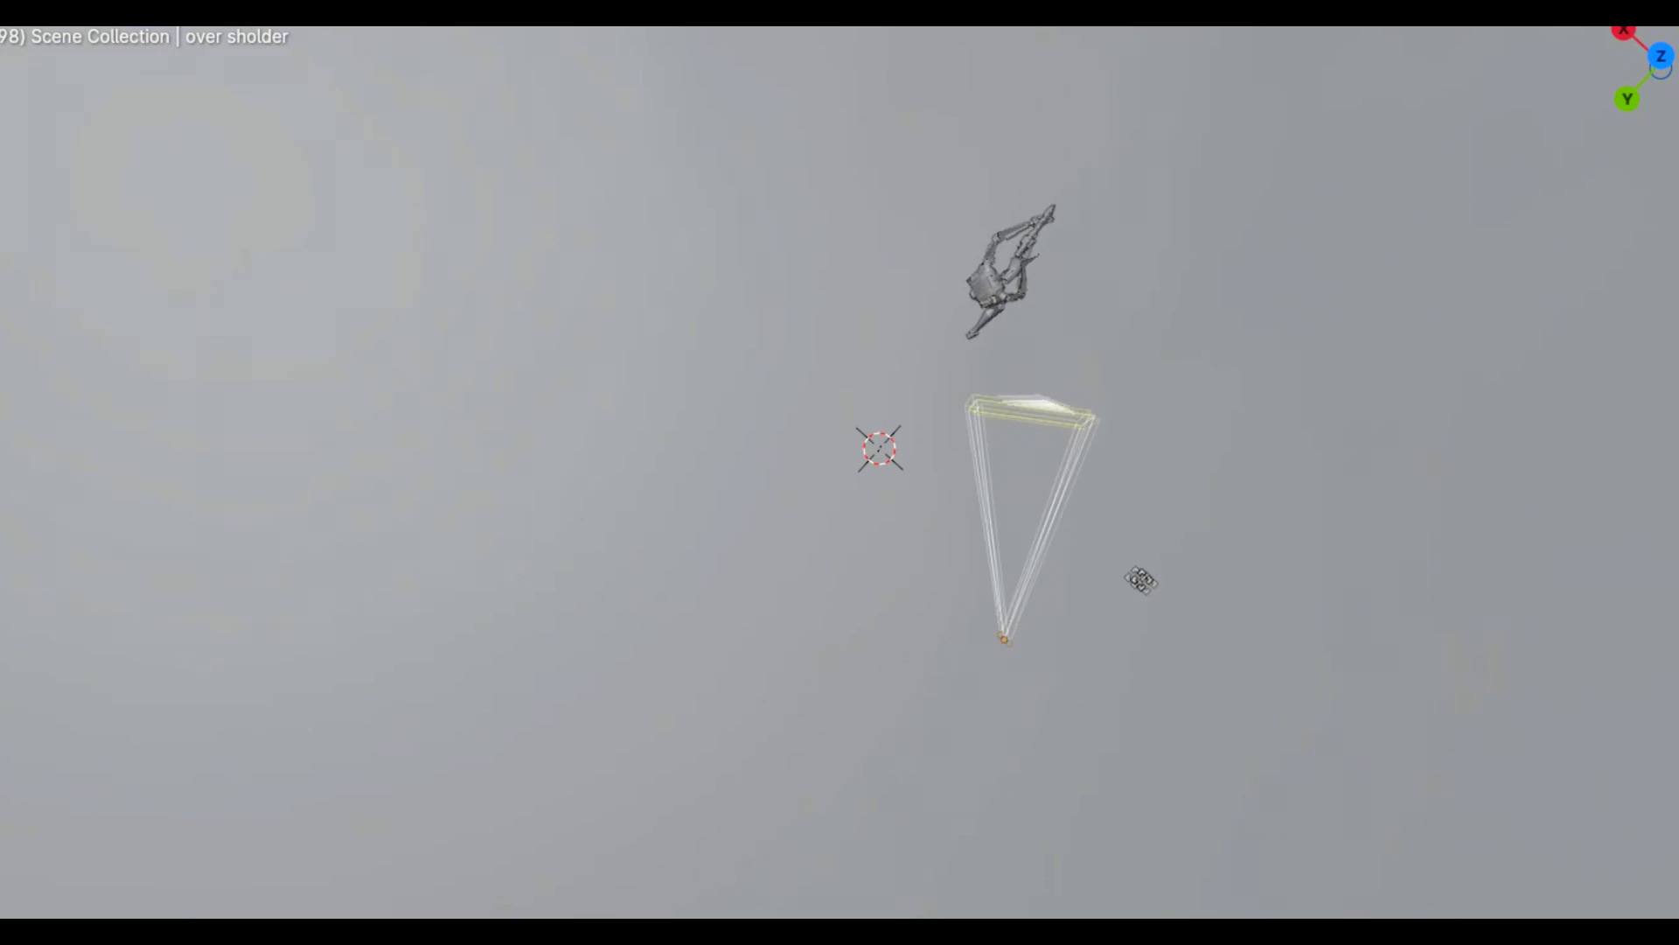
Reposition the over-shoulder camera from the camera view and go to frame 17
click(1134, 572)
key(KP_0)
key(g)
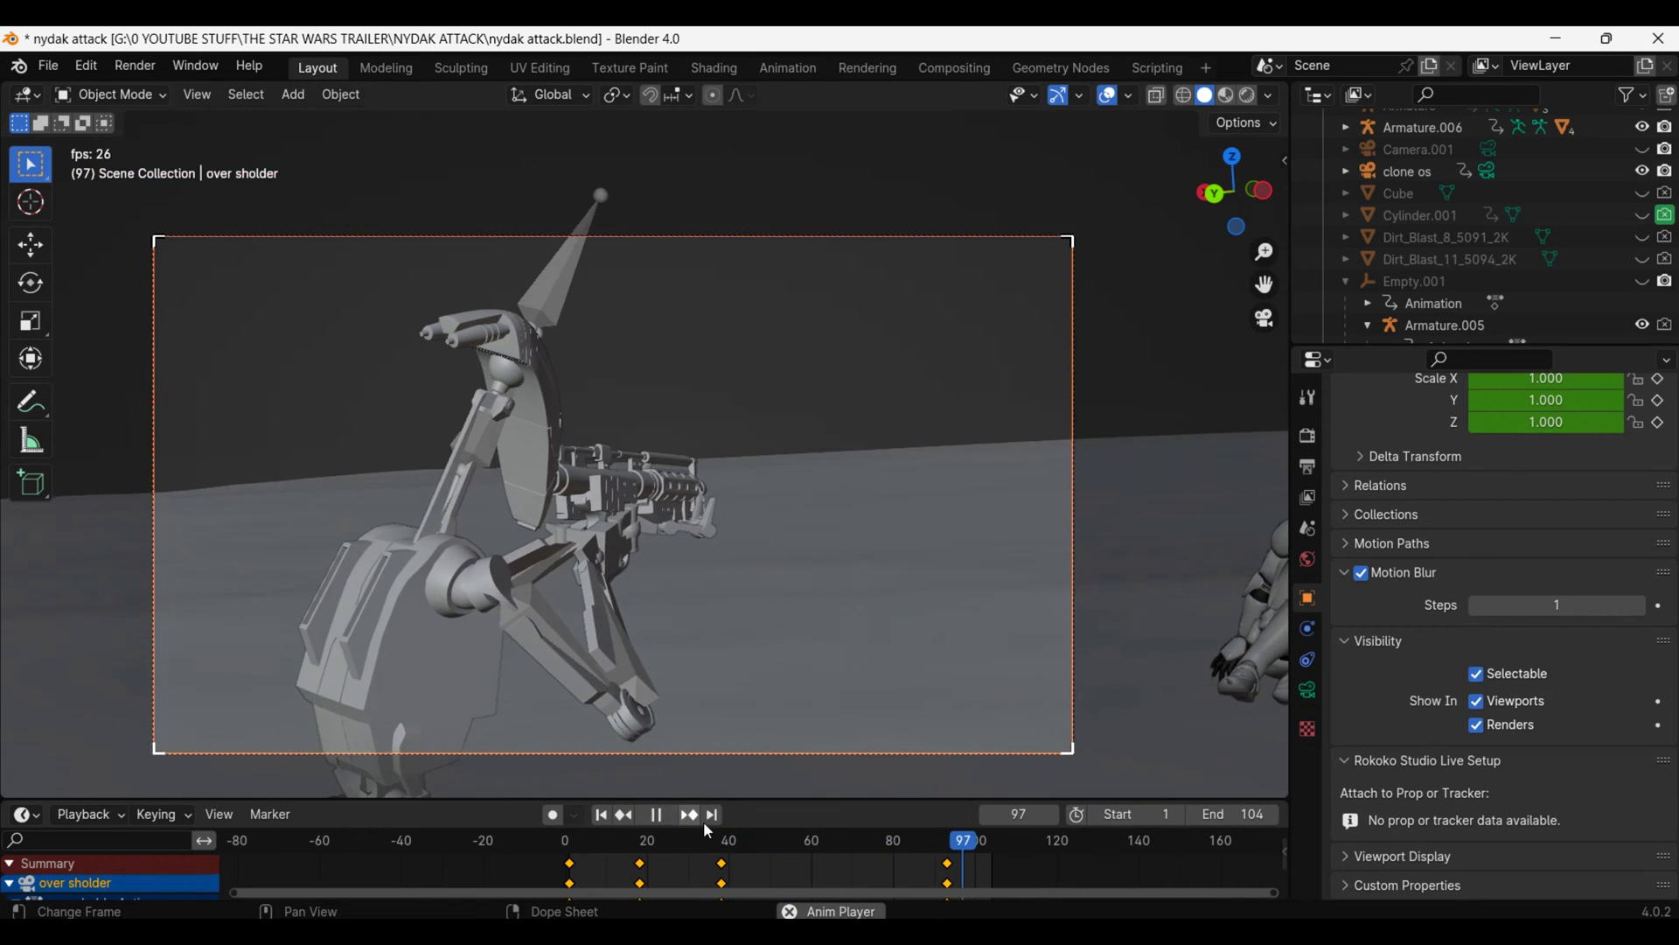
click(633, 847)
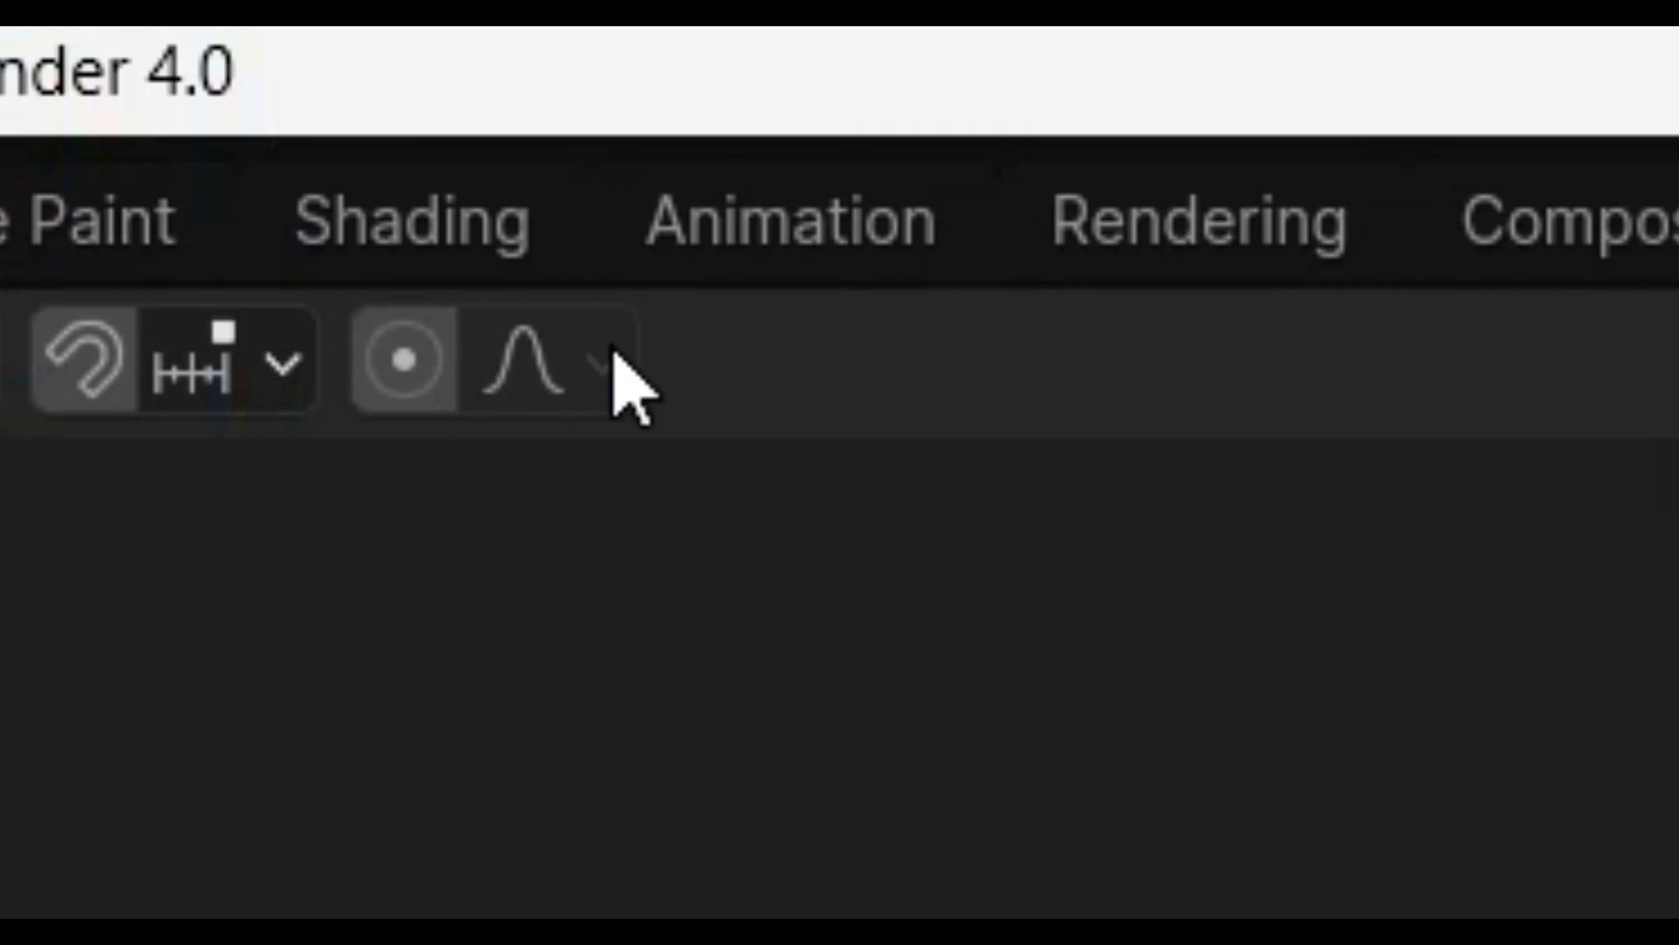
Add a Noise modifier with Scale 79.800 to the camera's Y rotation and preview the shake
click(1214, 707)
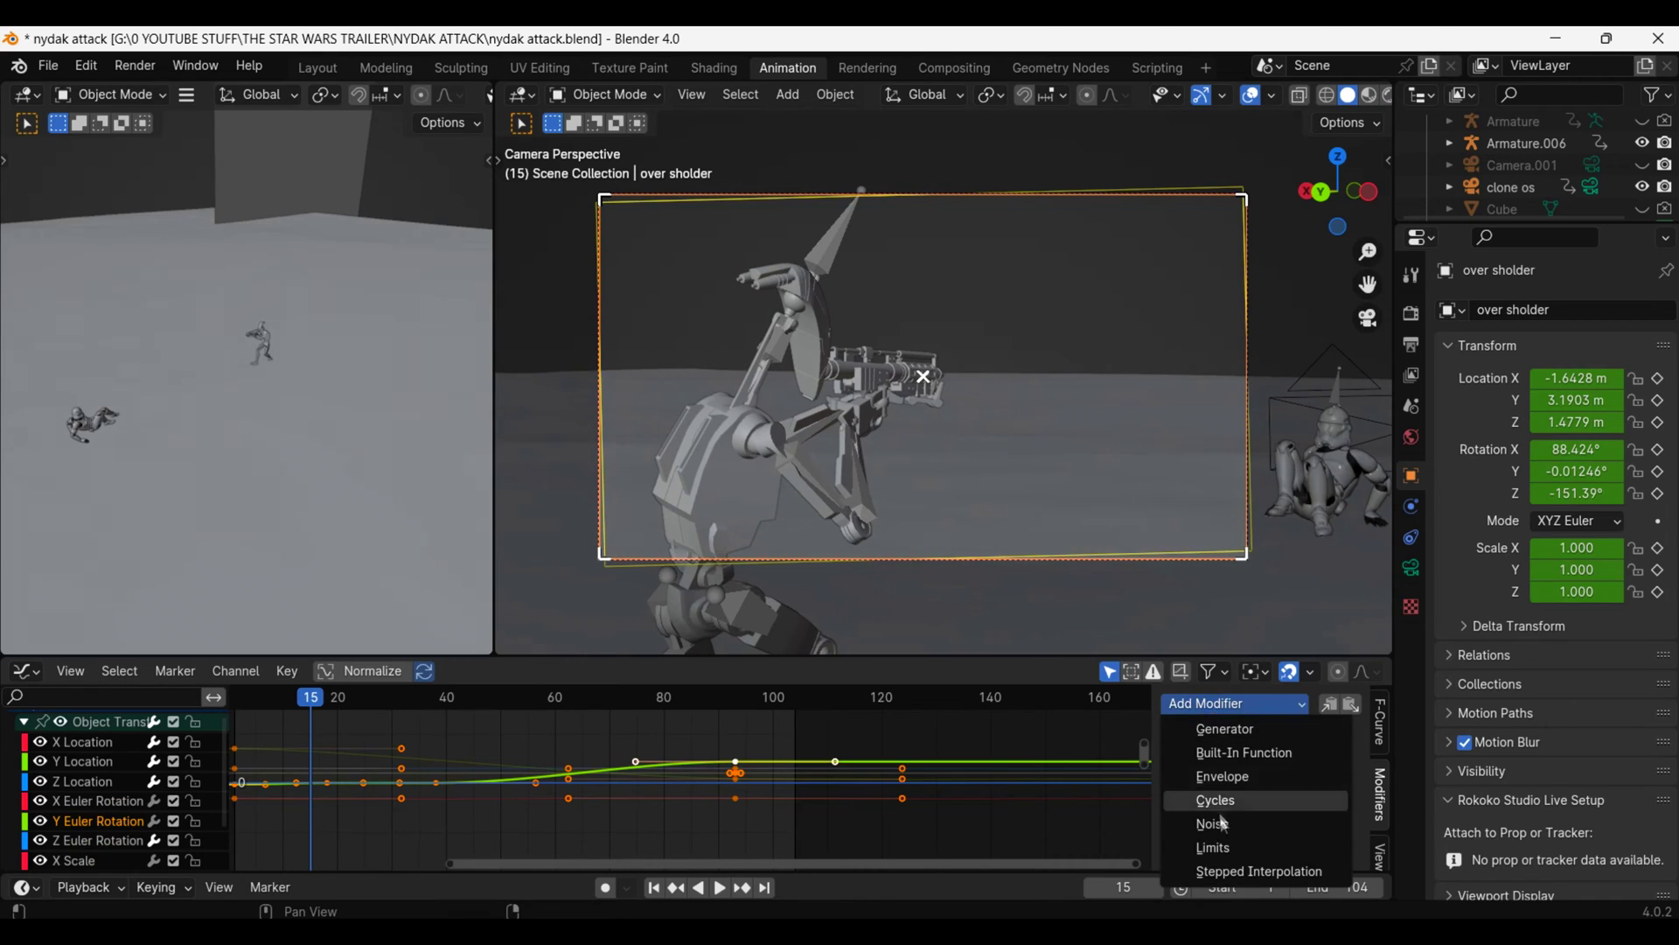
click(1223, 823)
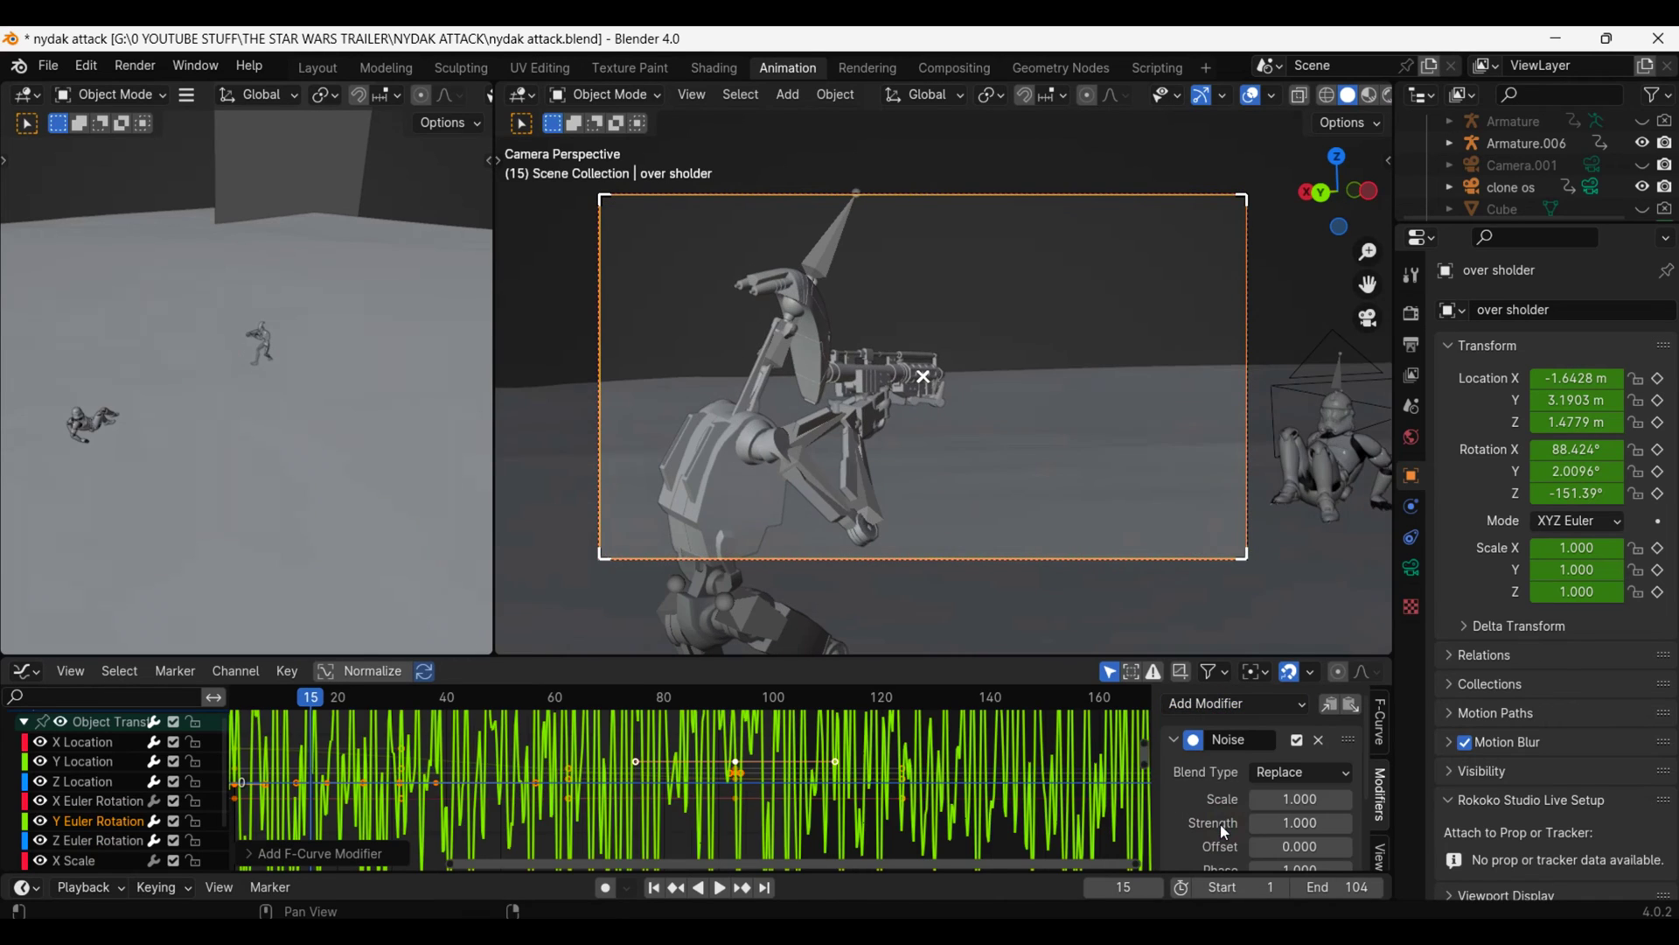
drag(1300, 798, 1460, 799)
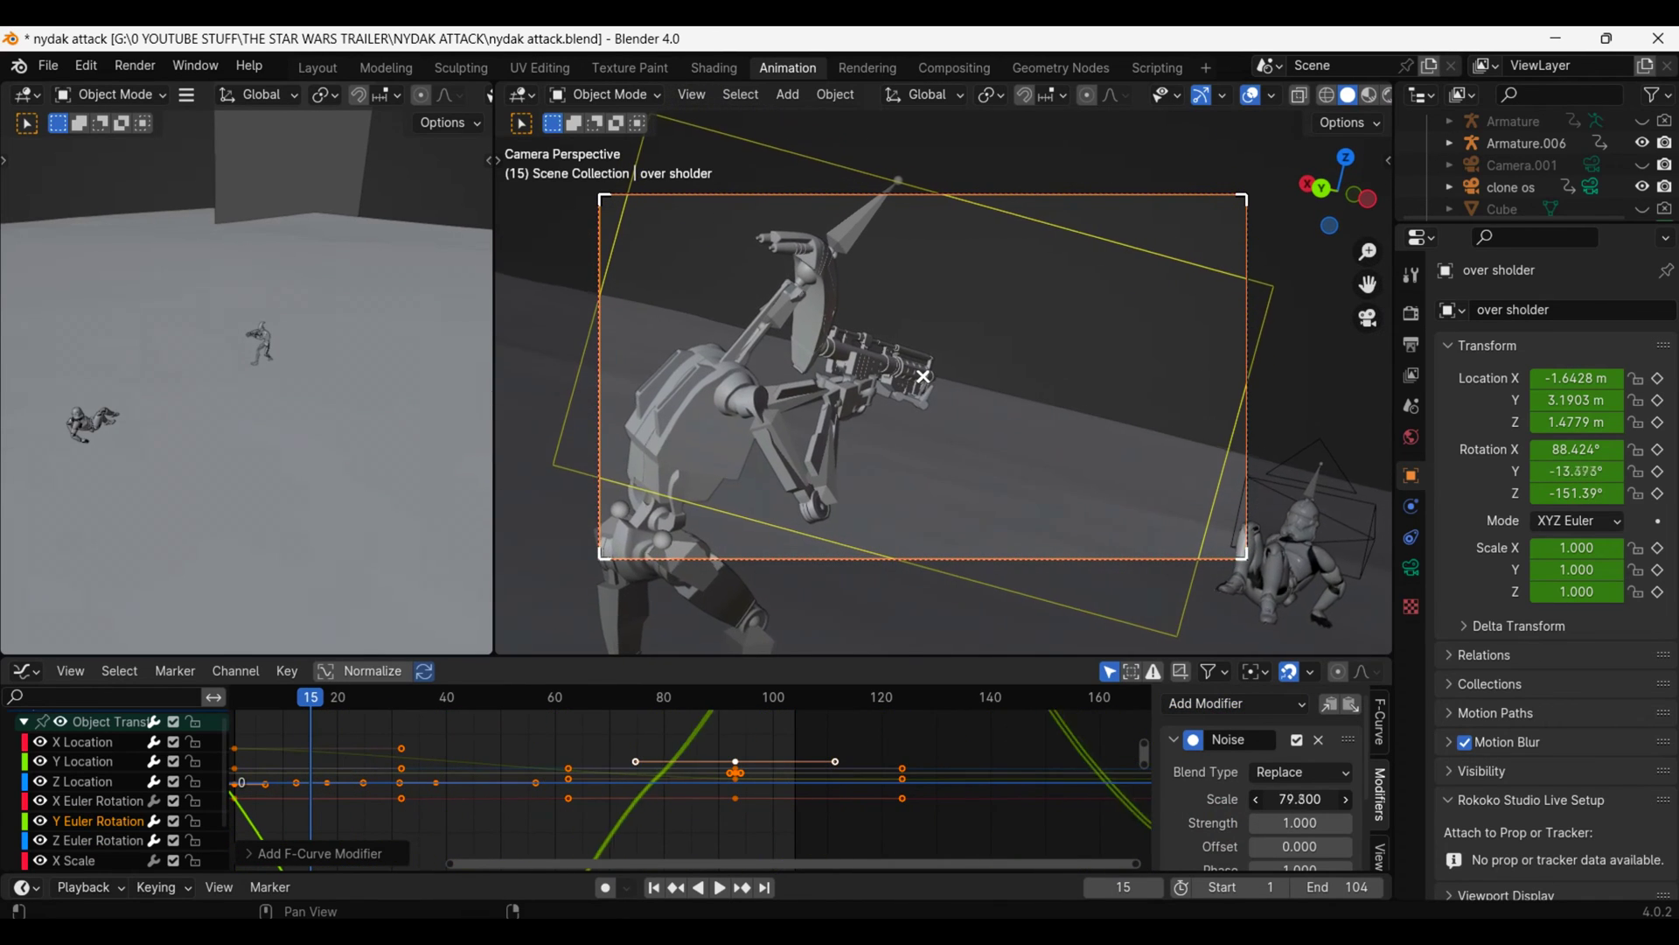
key(shift+Left)
key(space)
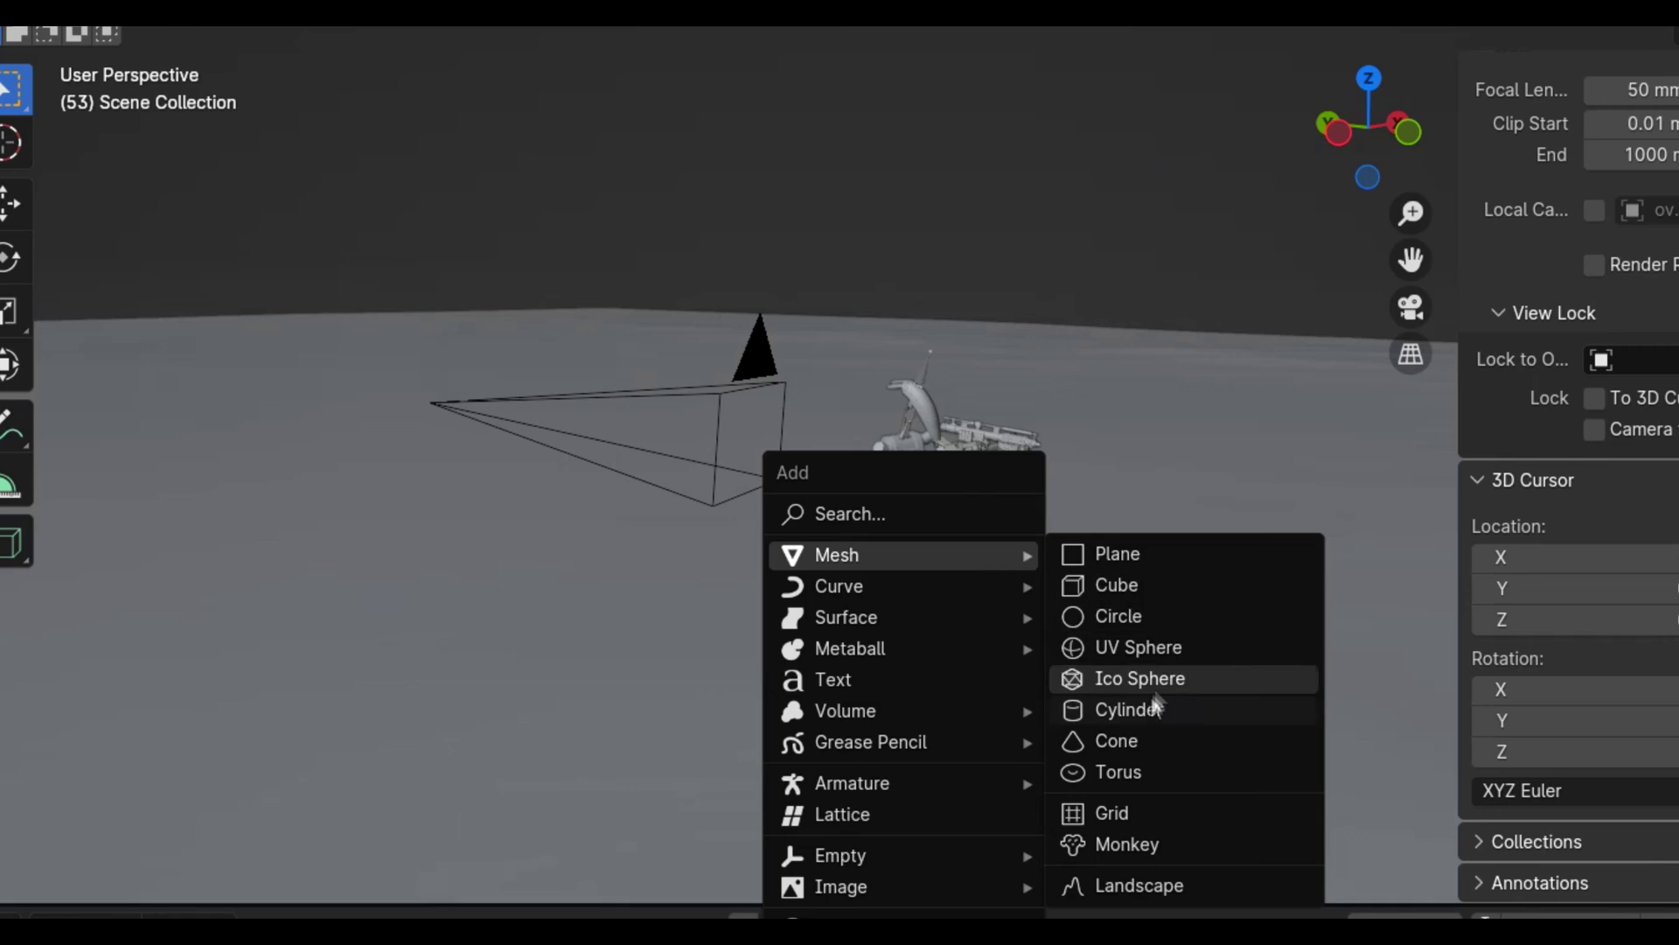
click(1156, 707)
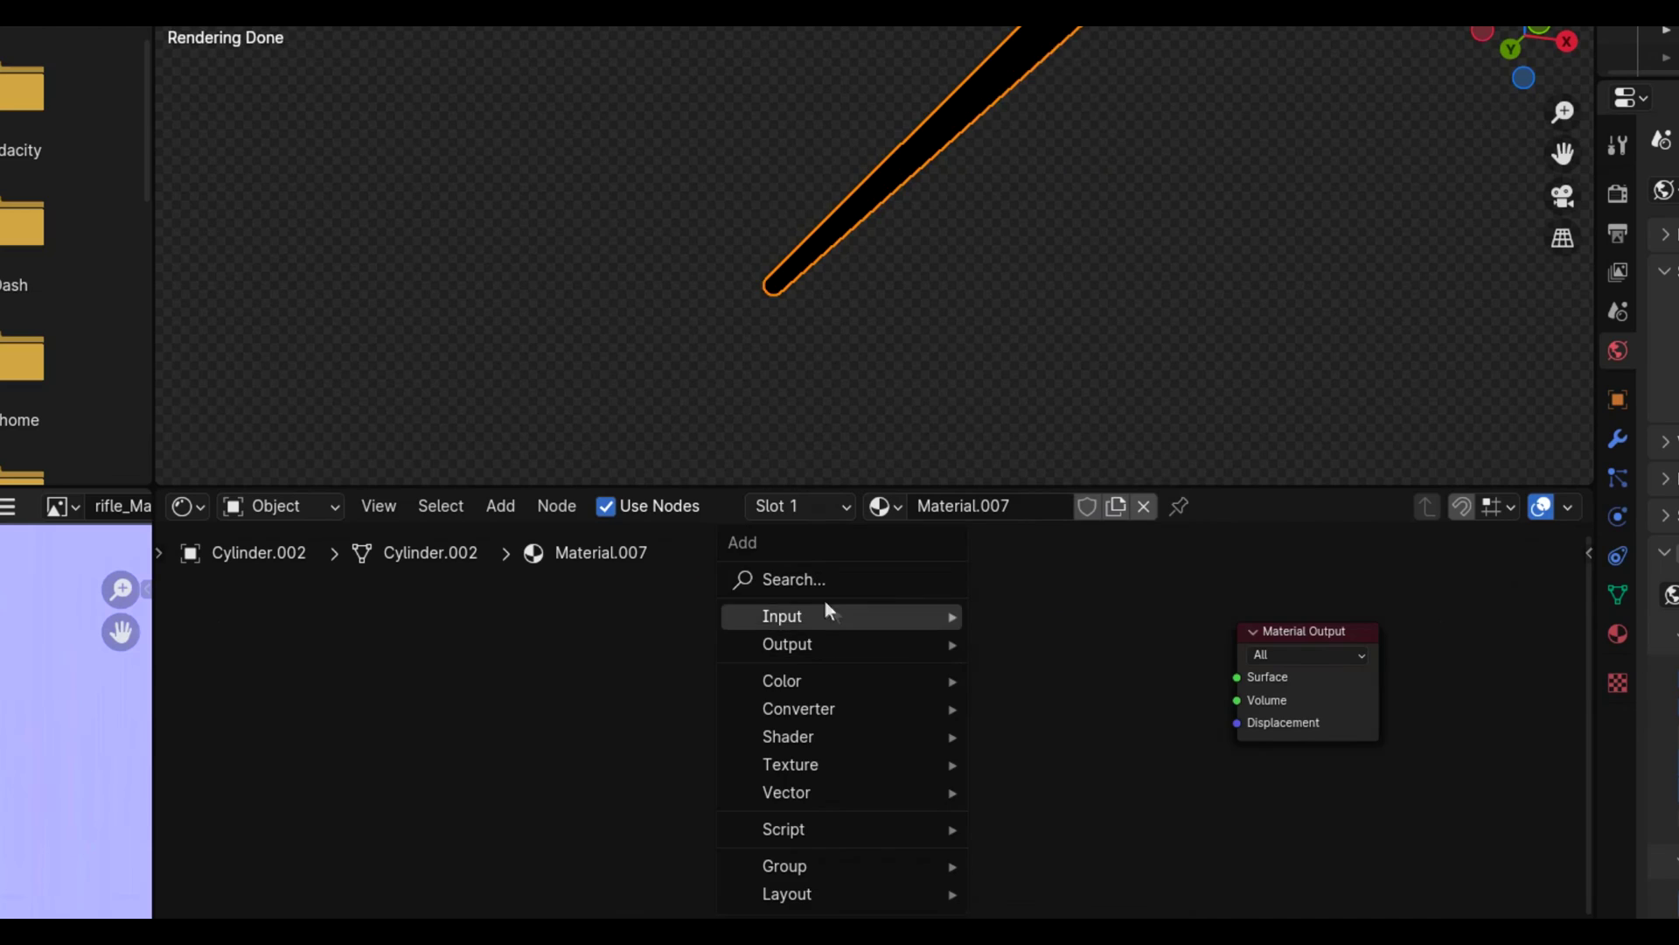
Give the bolt cylinder a red Emission shader
text(emiss)
key(Return)
click(1093, 706)
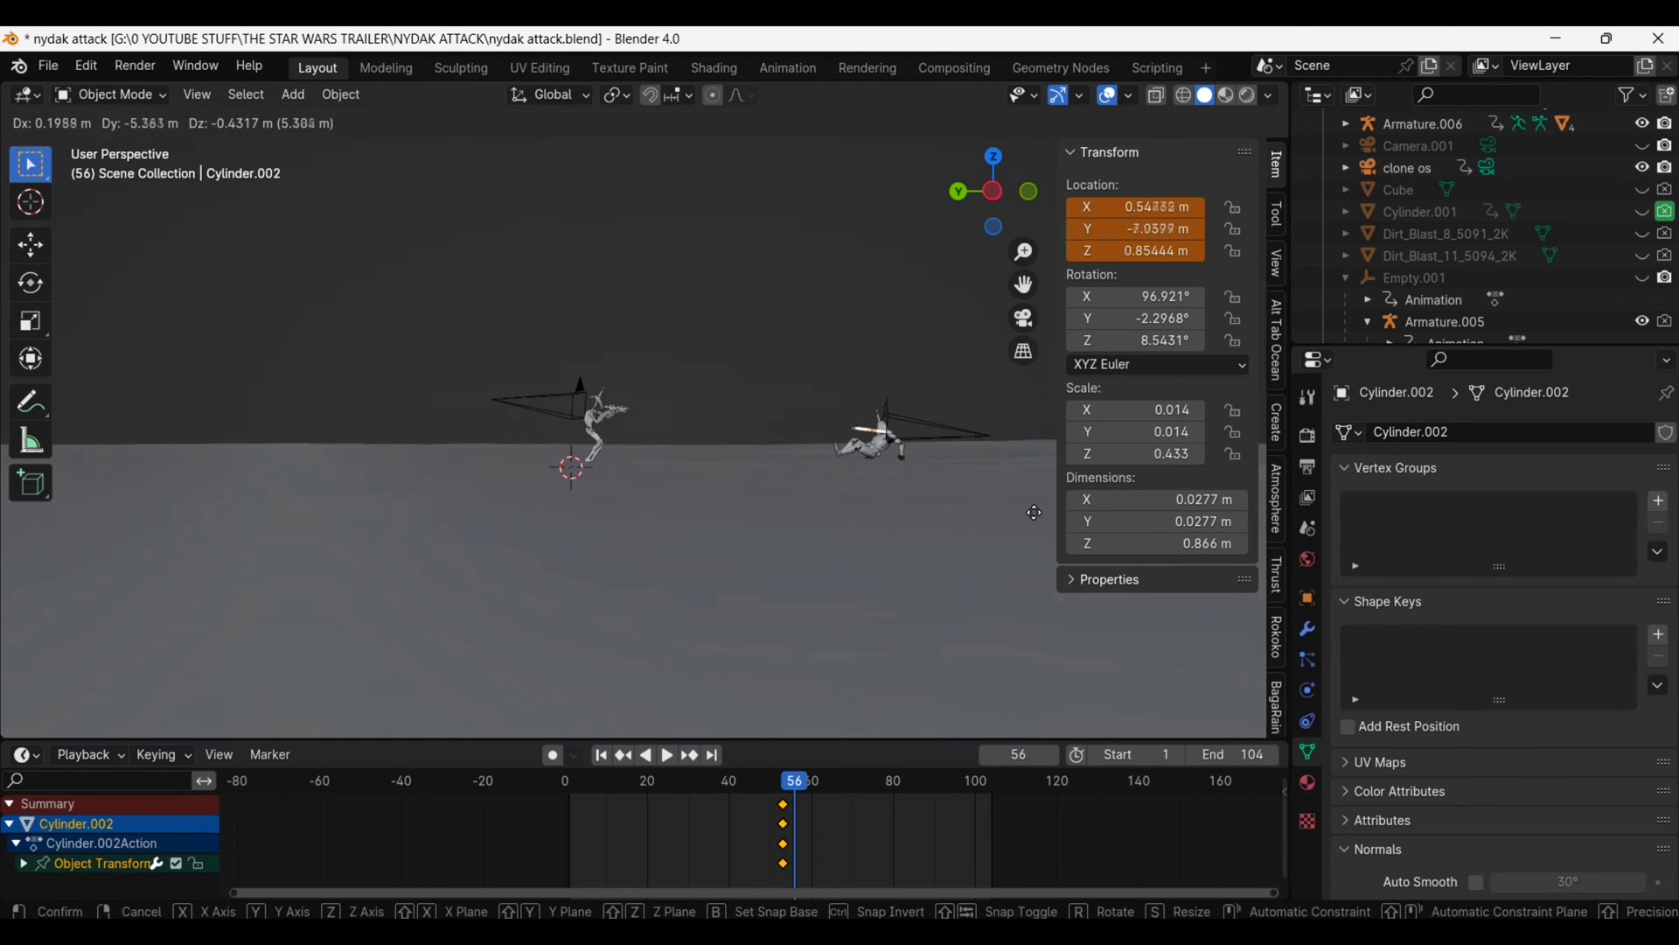
Move the bolt into position near the trooper and frame it in view
click(900, 497)
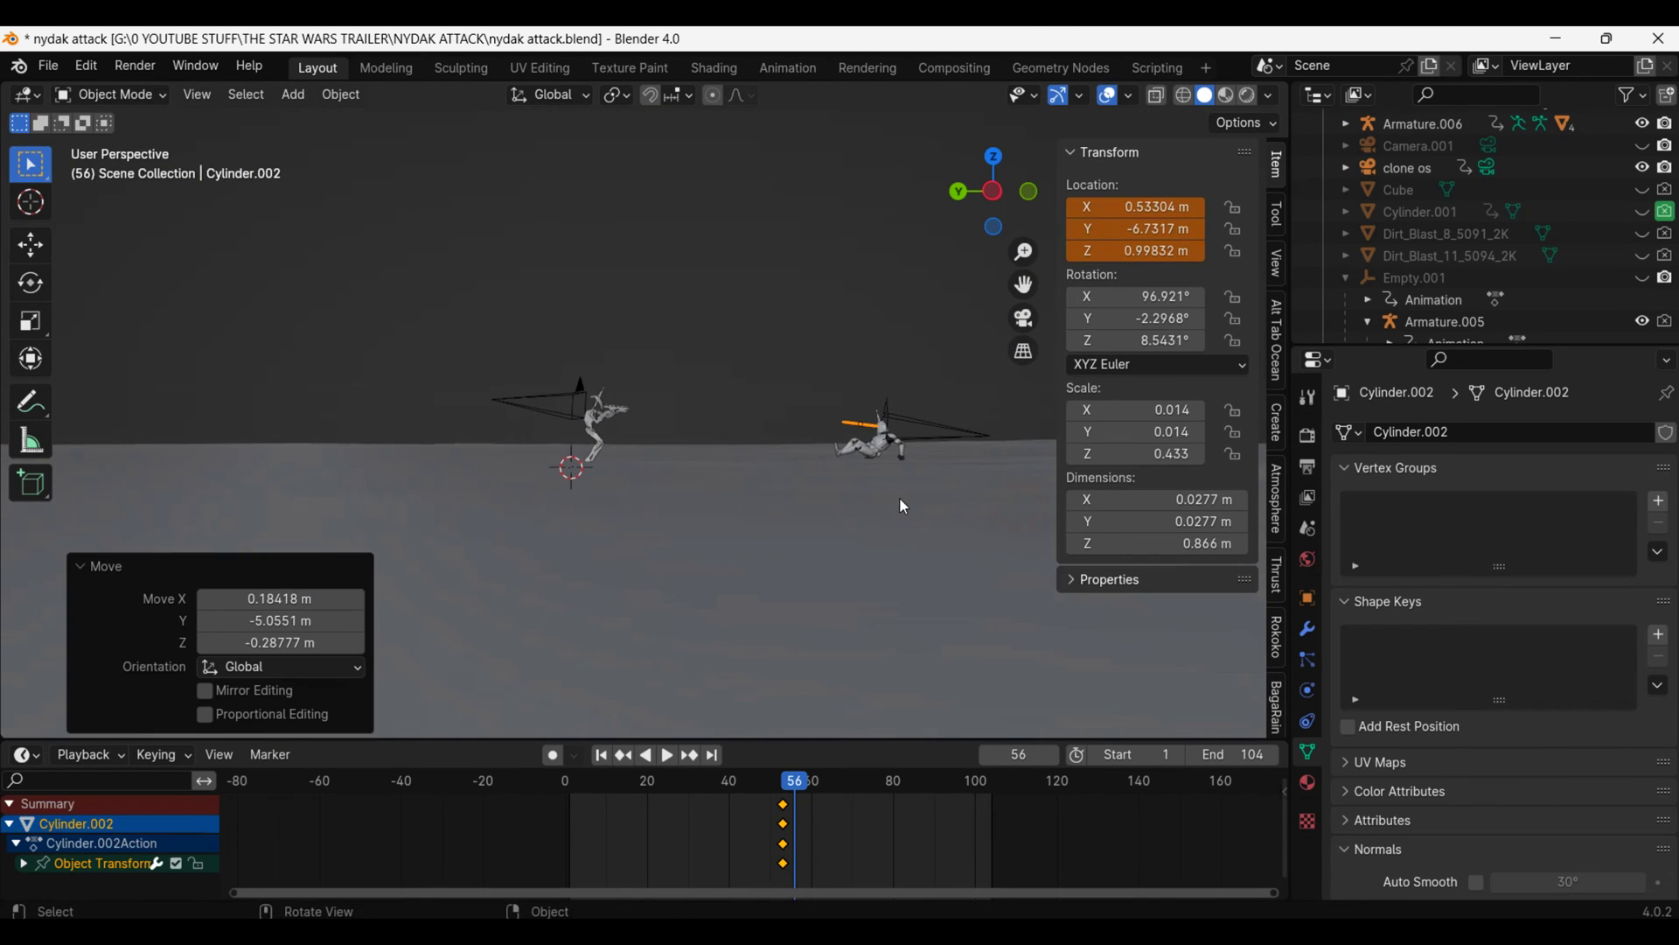
key(KP_Decimal)
middle_drag(841, 509, 769, 437)
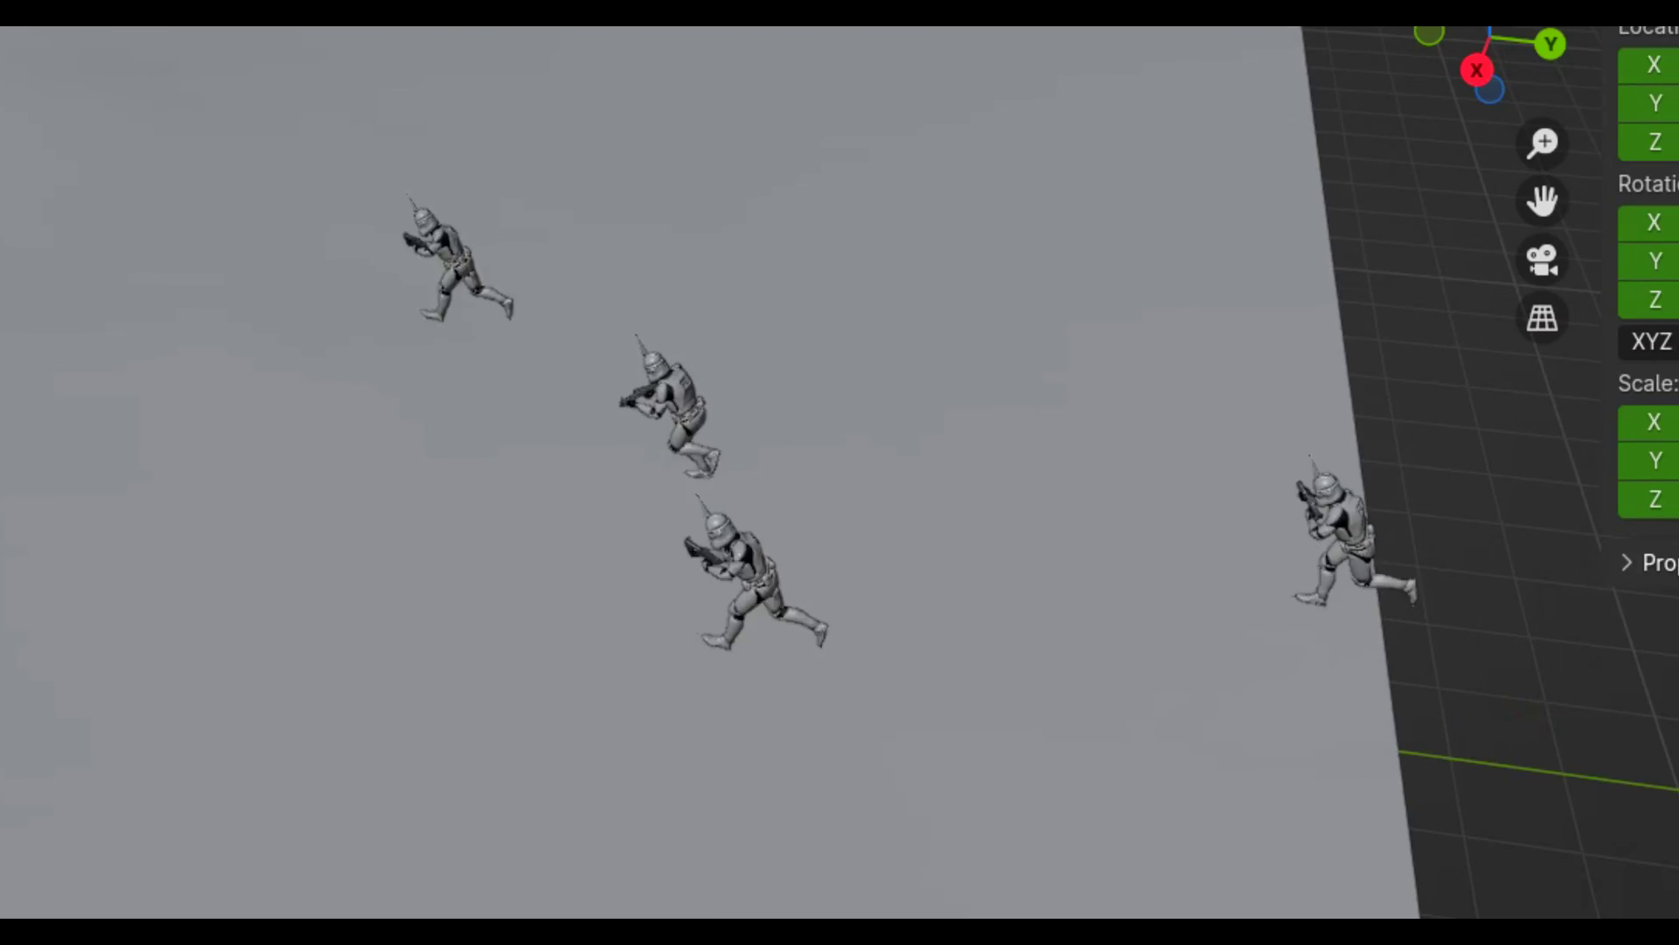
Add a cube empty and parent the four clone troopers to it with Keep Transform
key(shift+a)
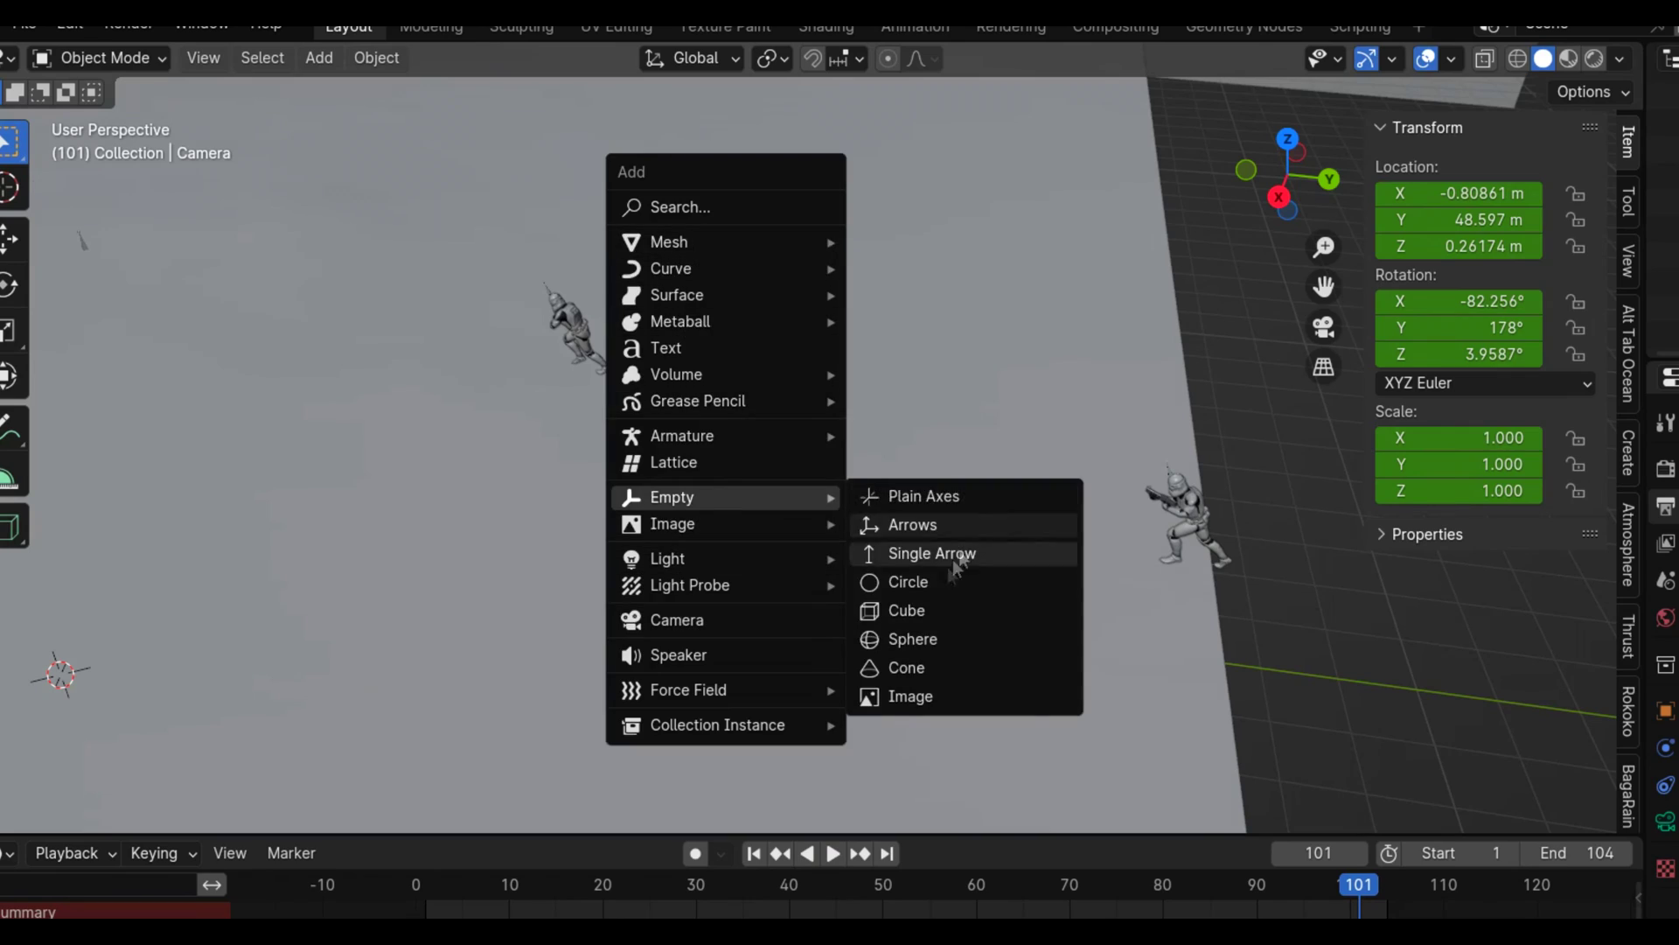
click(906, 610)
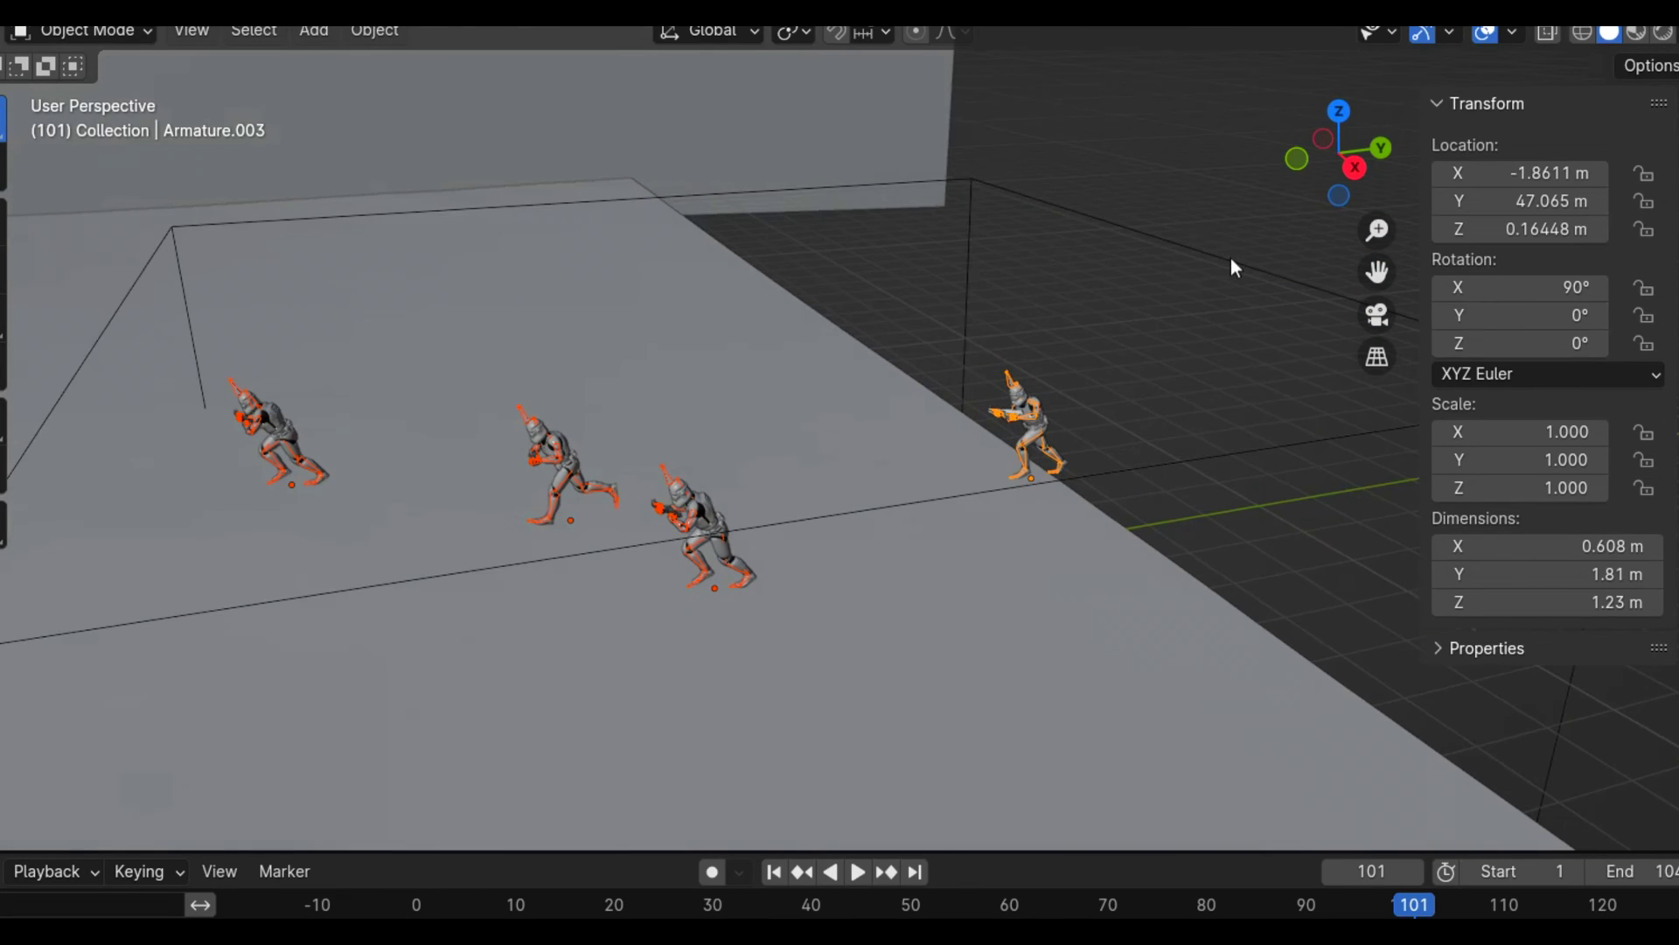
key(ctrl+p)
click(936, 330)
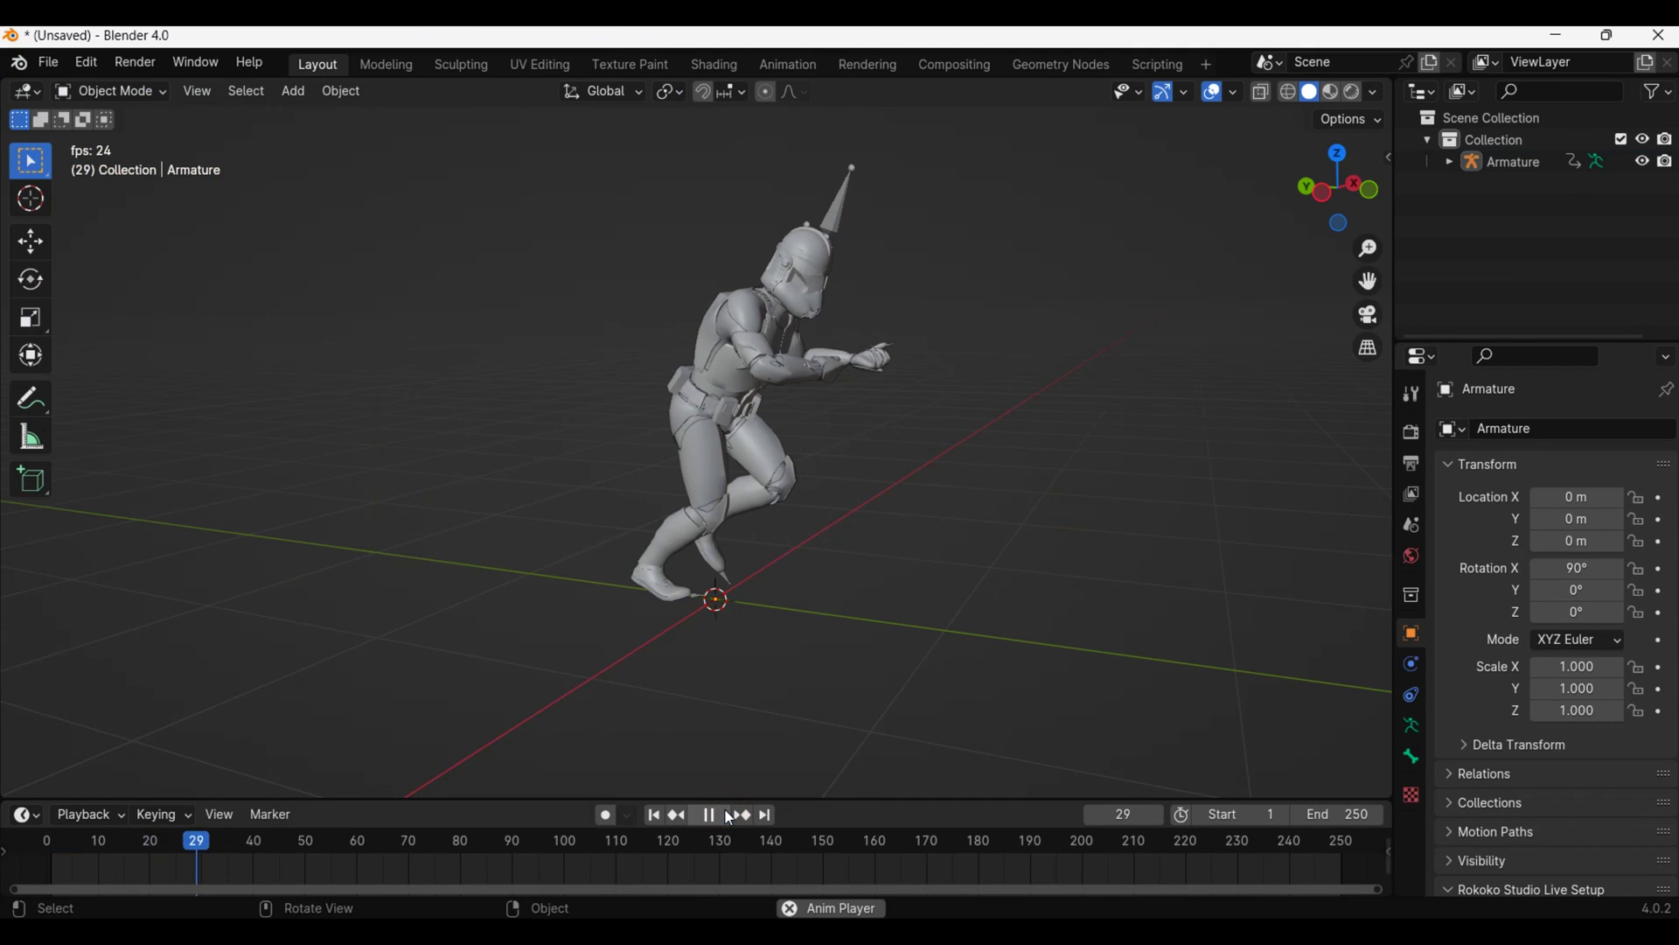
key(Escape)
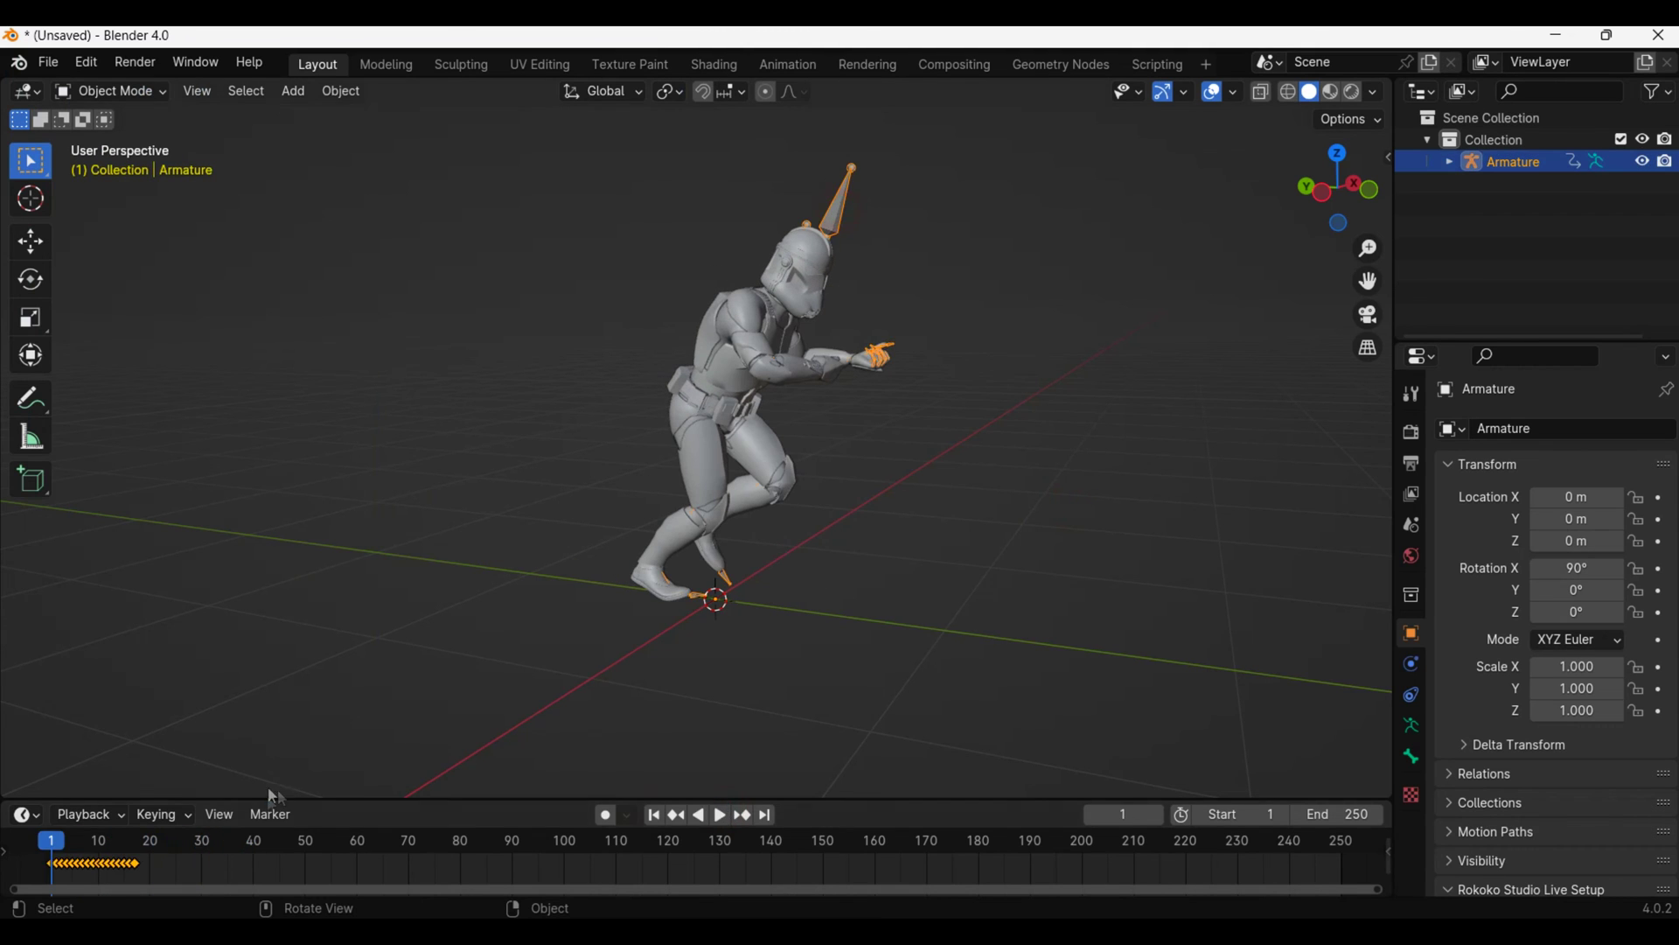
Set the trooper's run curves to linear extrapolation in the Graph Editor and play it back
drag(274, 799, 273, 716)
click(26, 726)
click(319, 564)
click(231, 734)
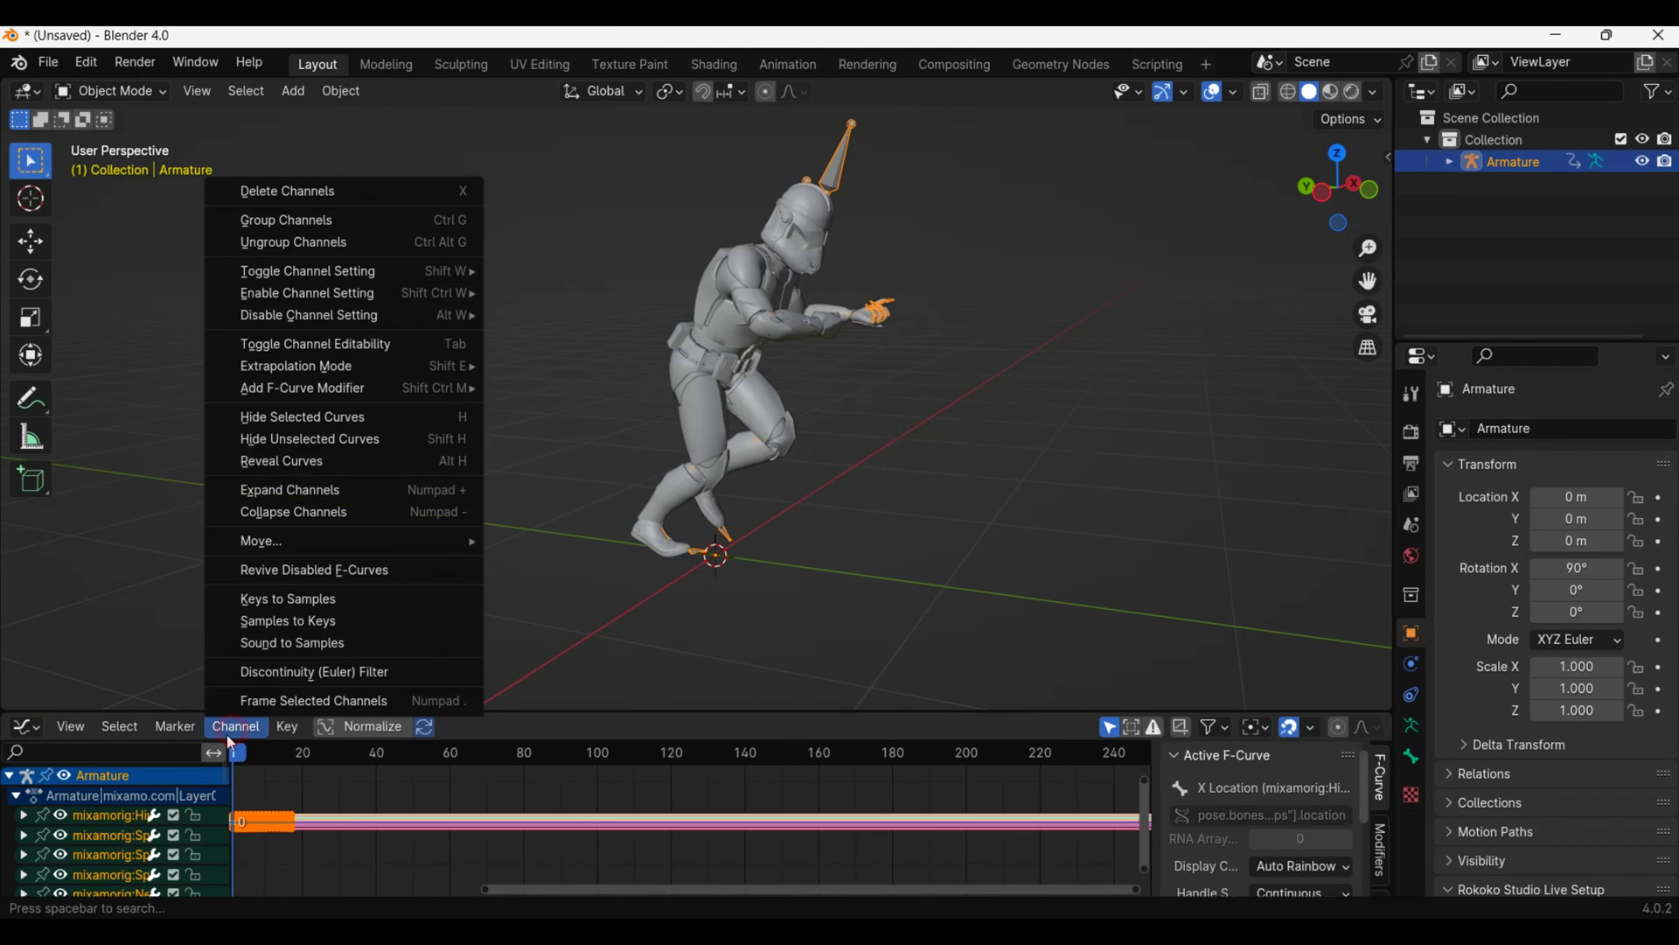
click(632, 391)
click(71, 726)
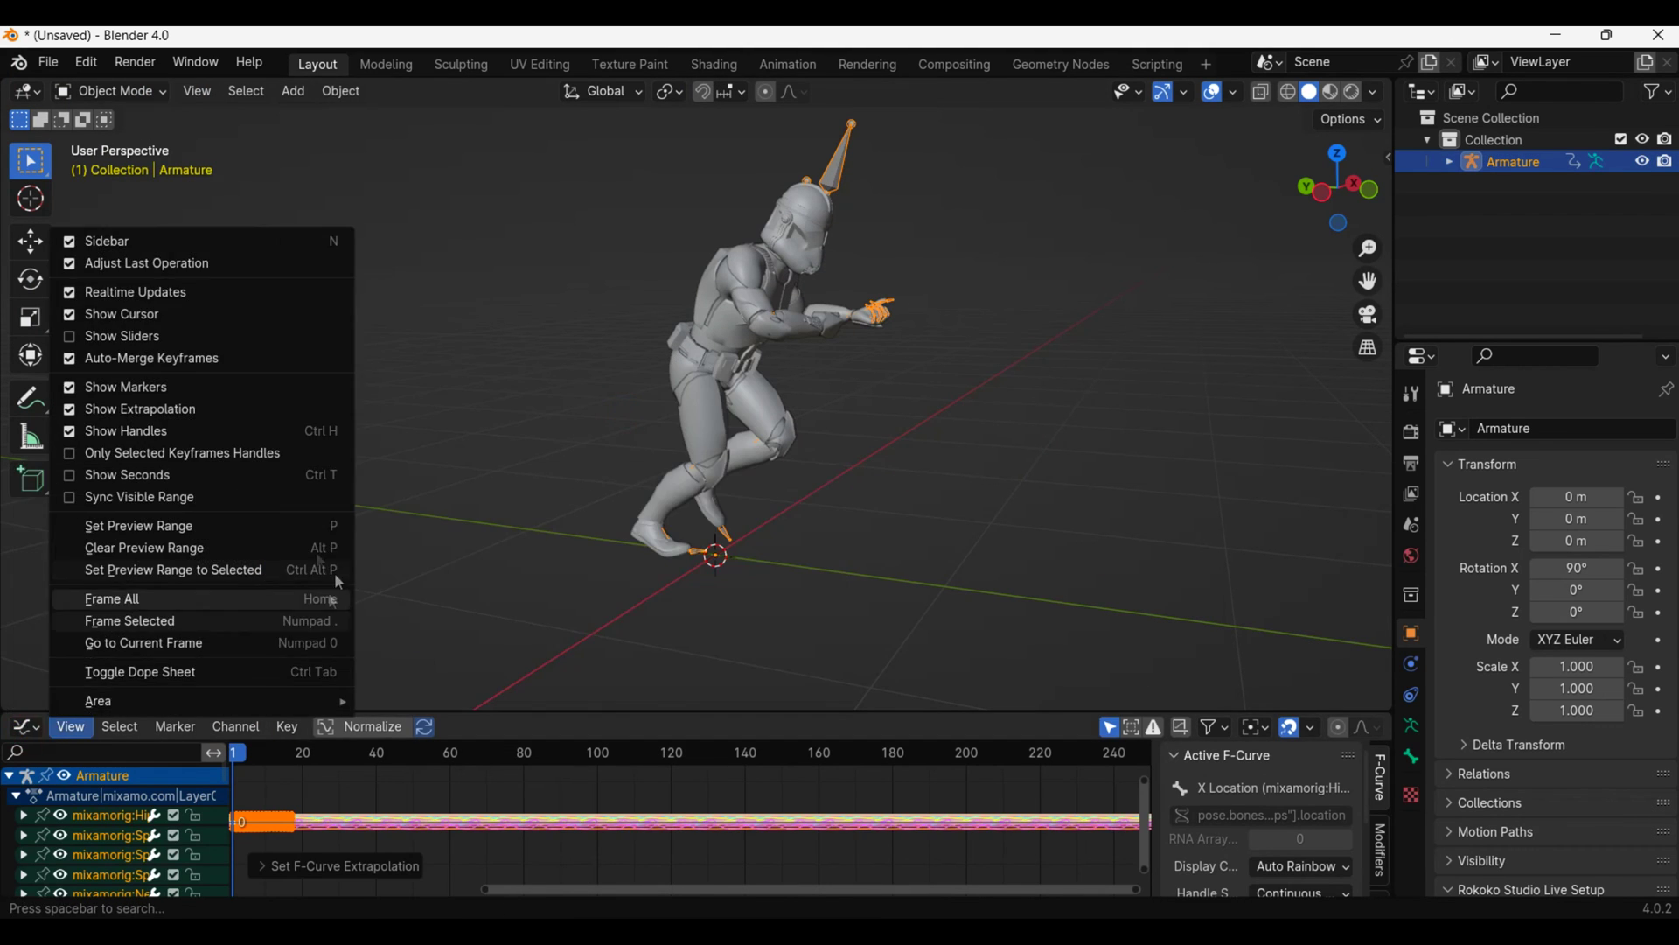
click(26, 727)
click(321, 525)
click(720, 726)
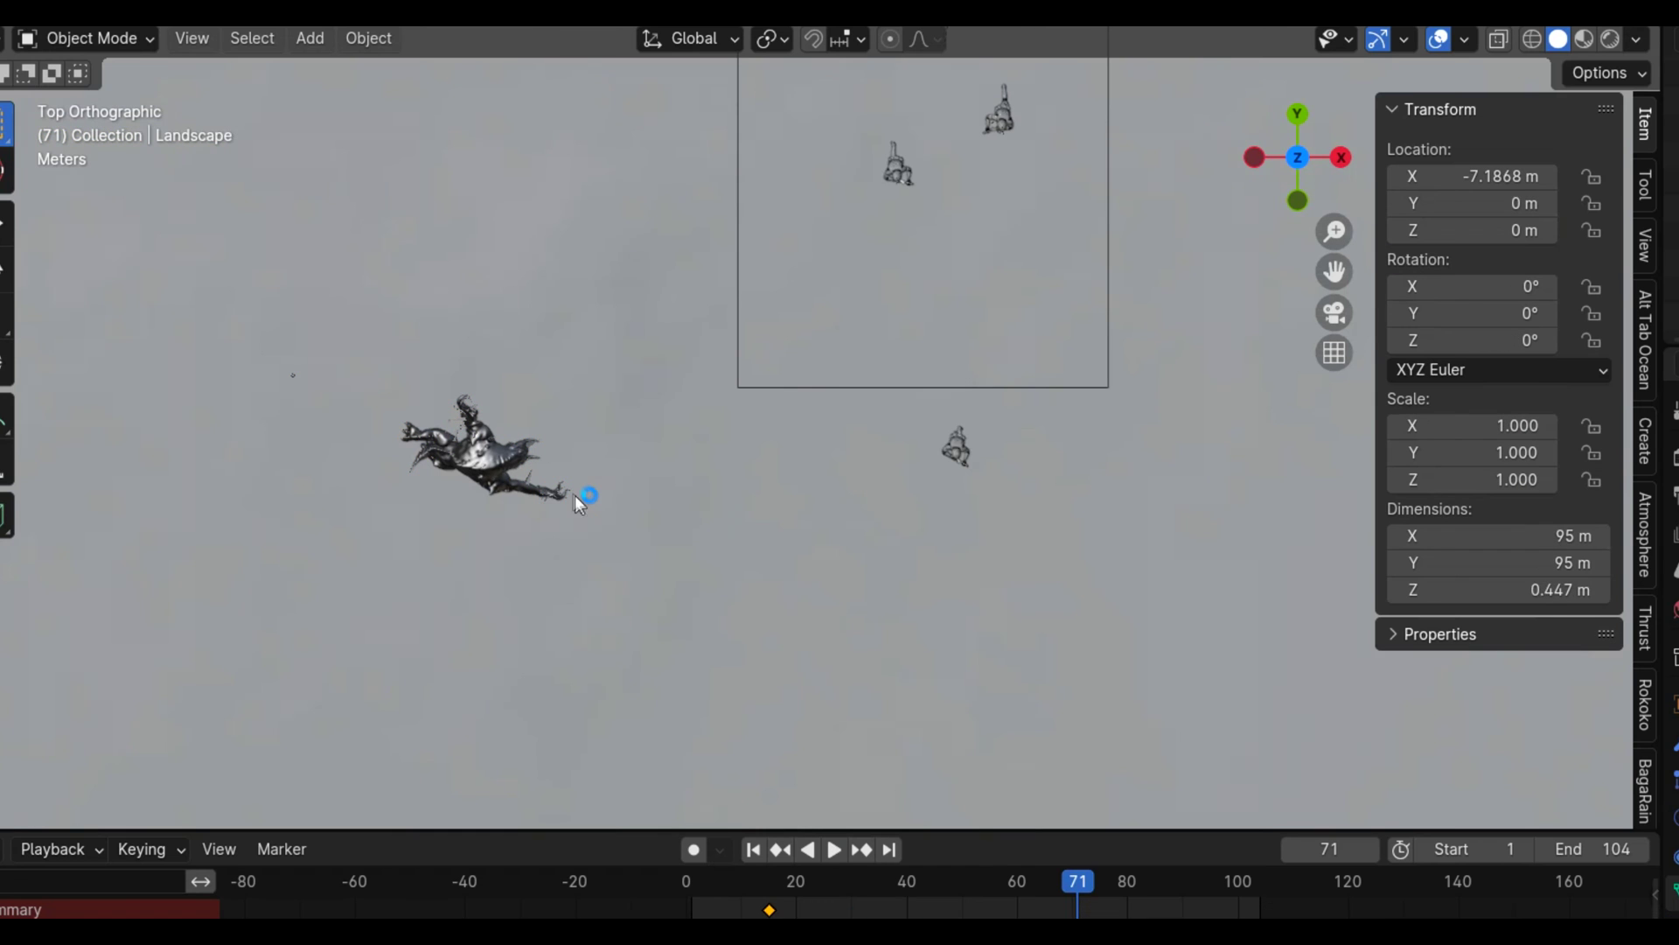
Move the creature armature to a new position
click(570, 491)
key(g)
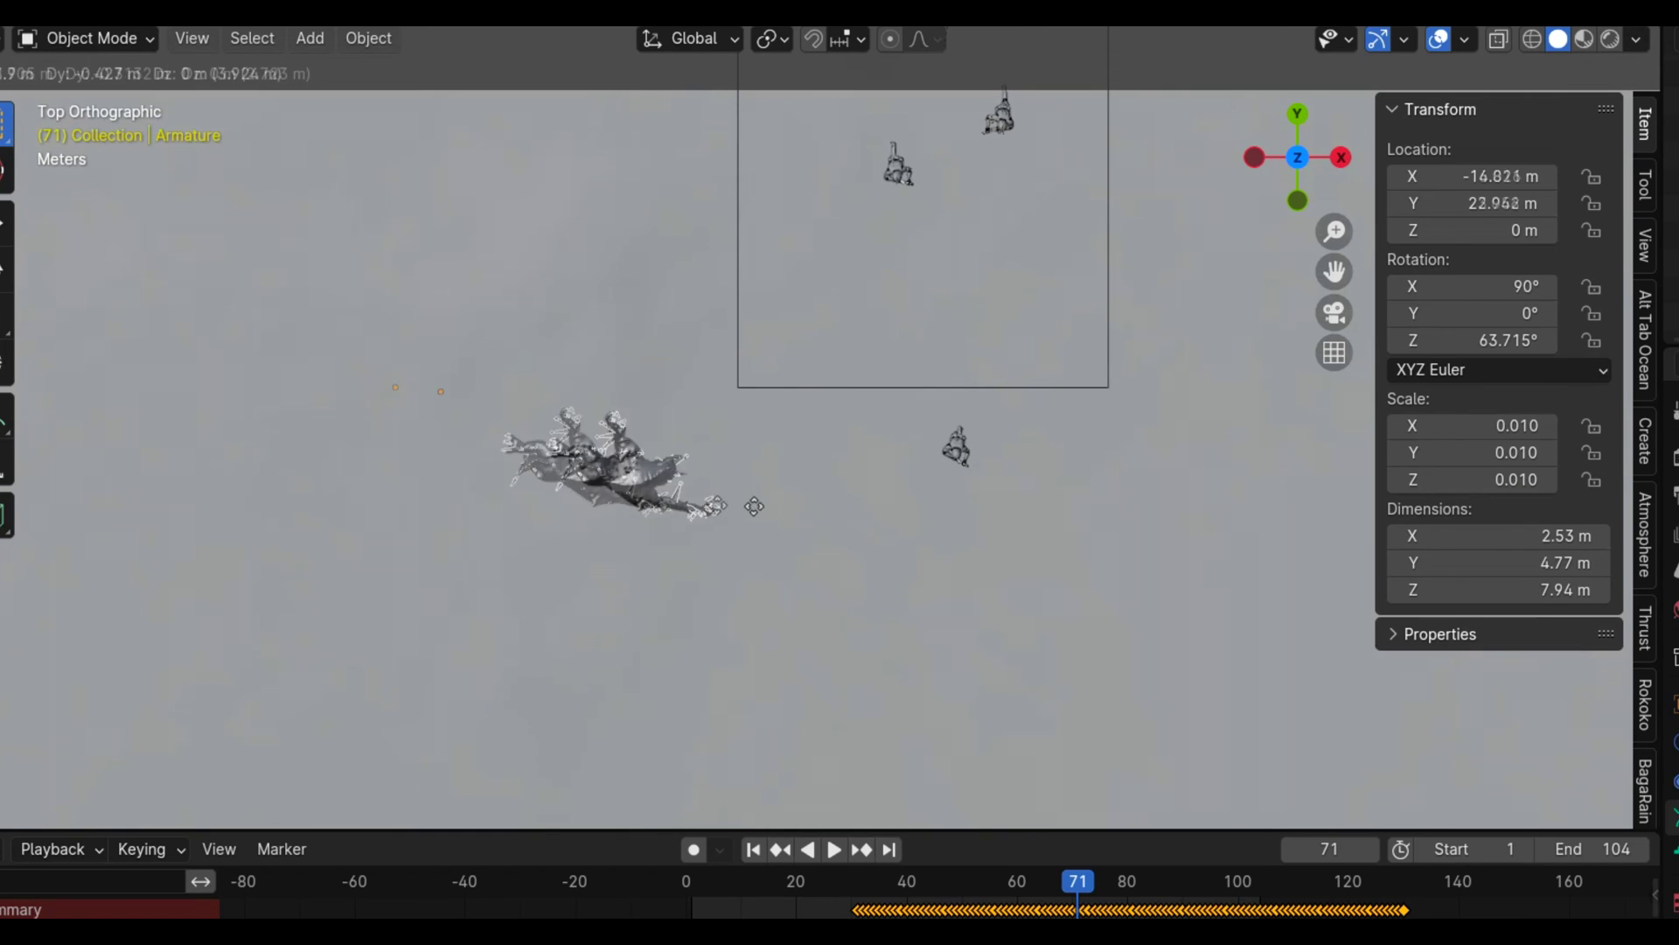
click(1013, 484)
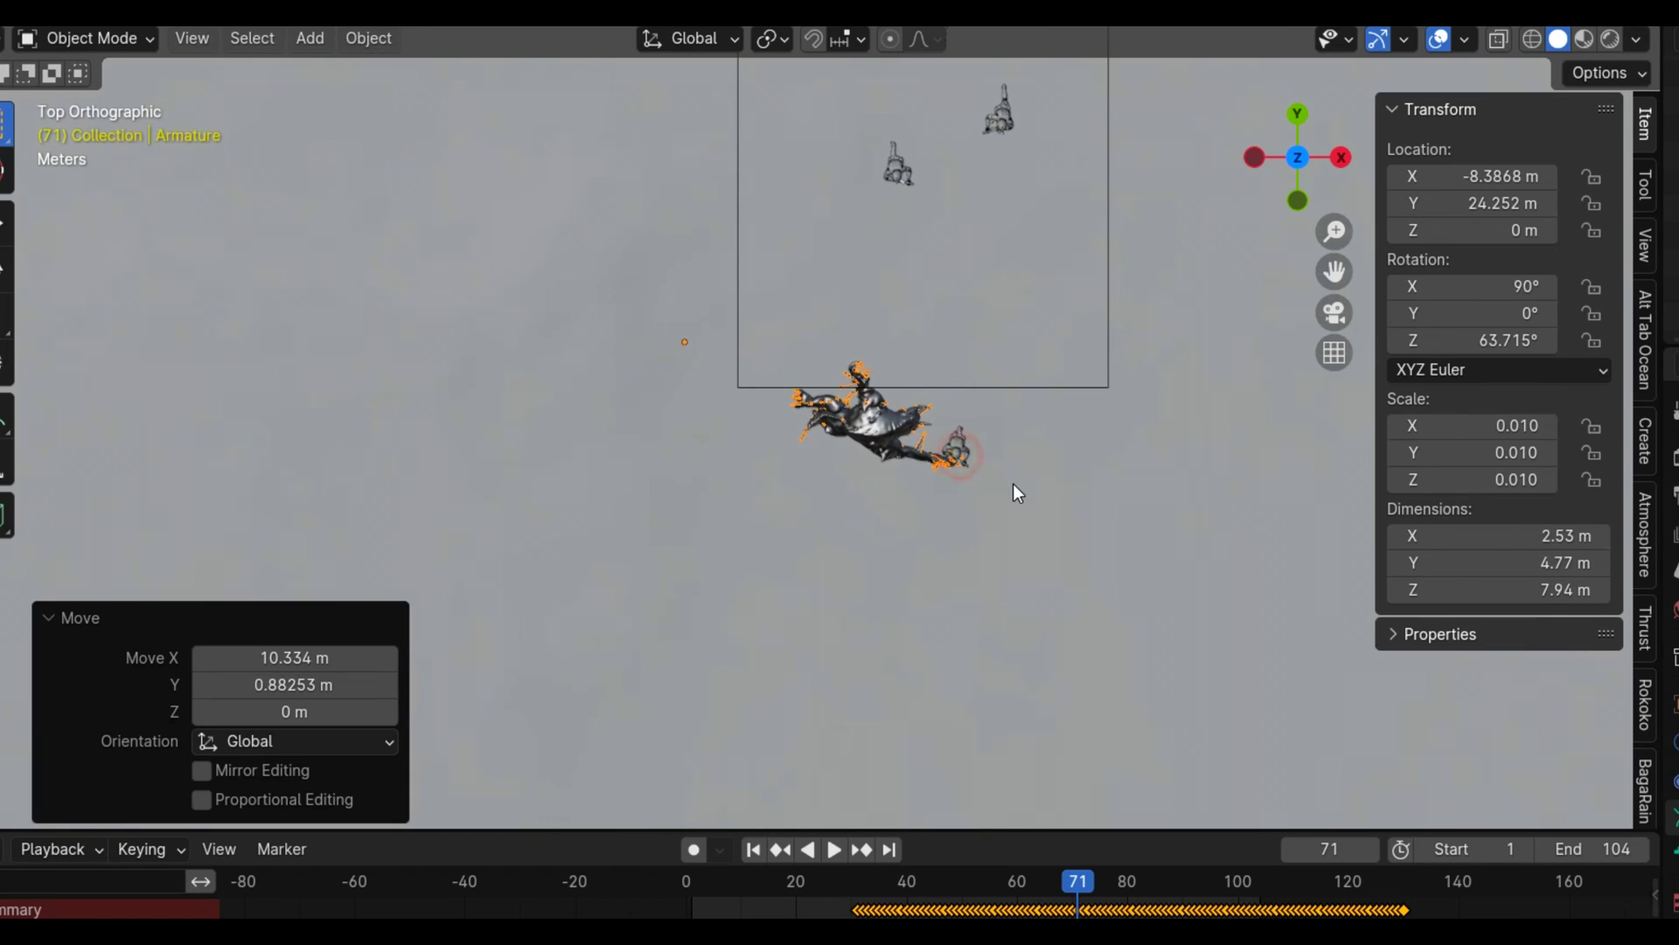
middle_drag(1013, 484, 602, 584)
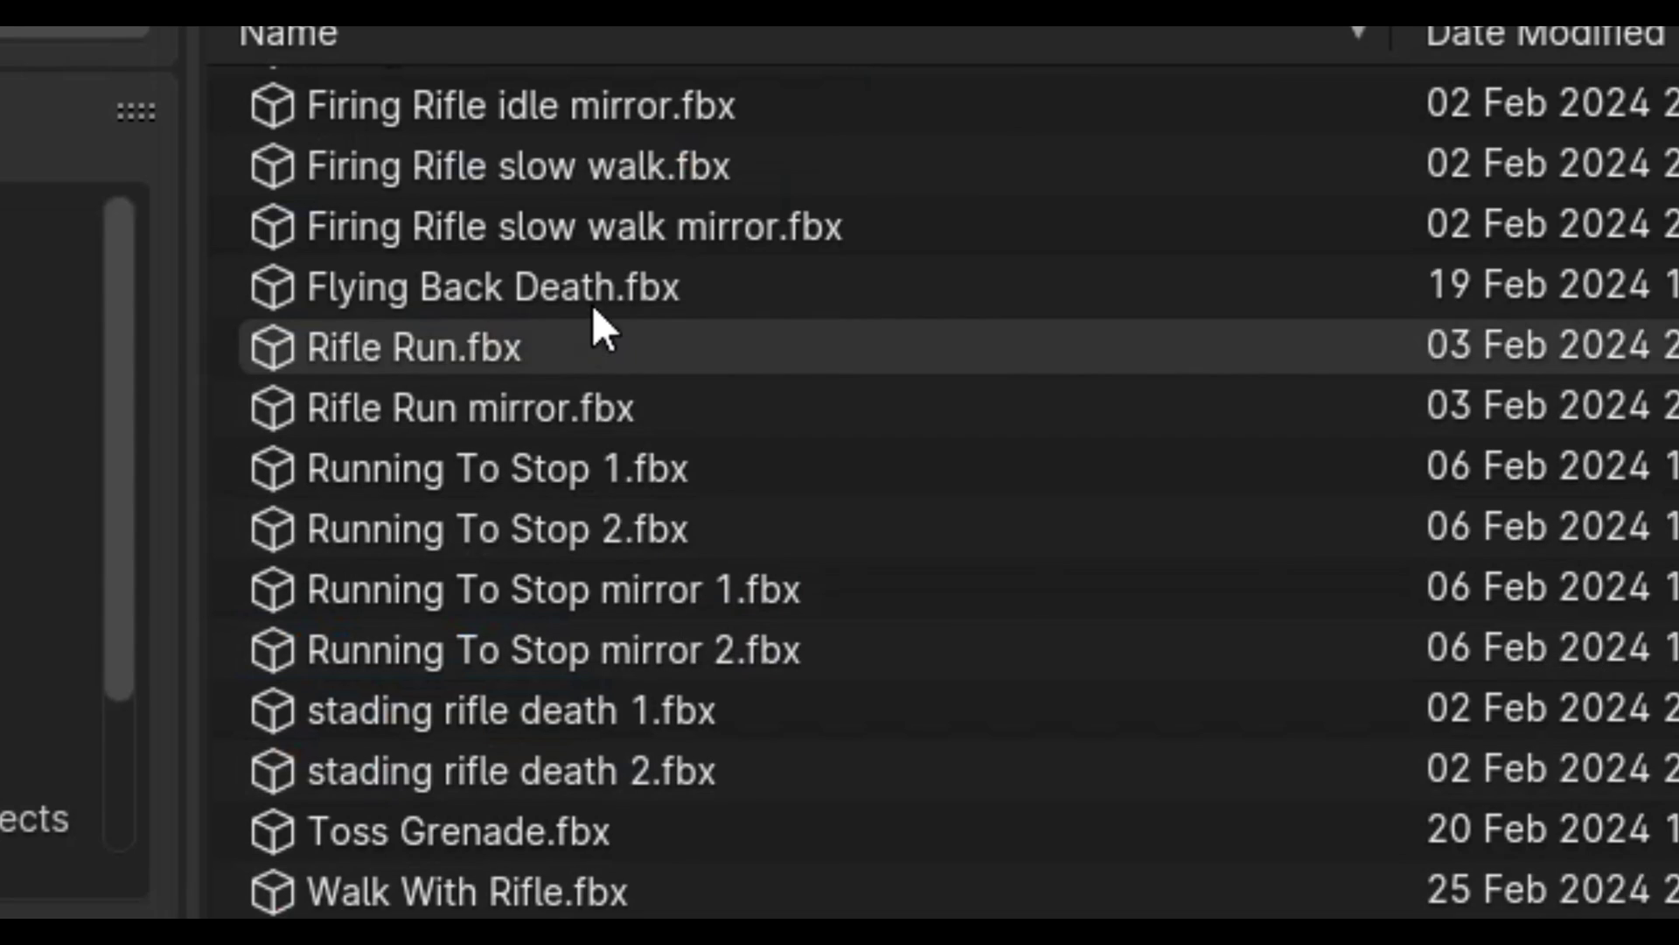
Import the Flying Back Death.fbx animation
click(588, 292)
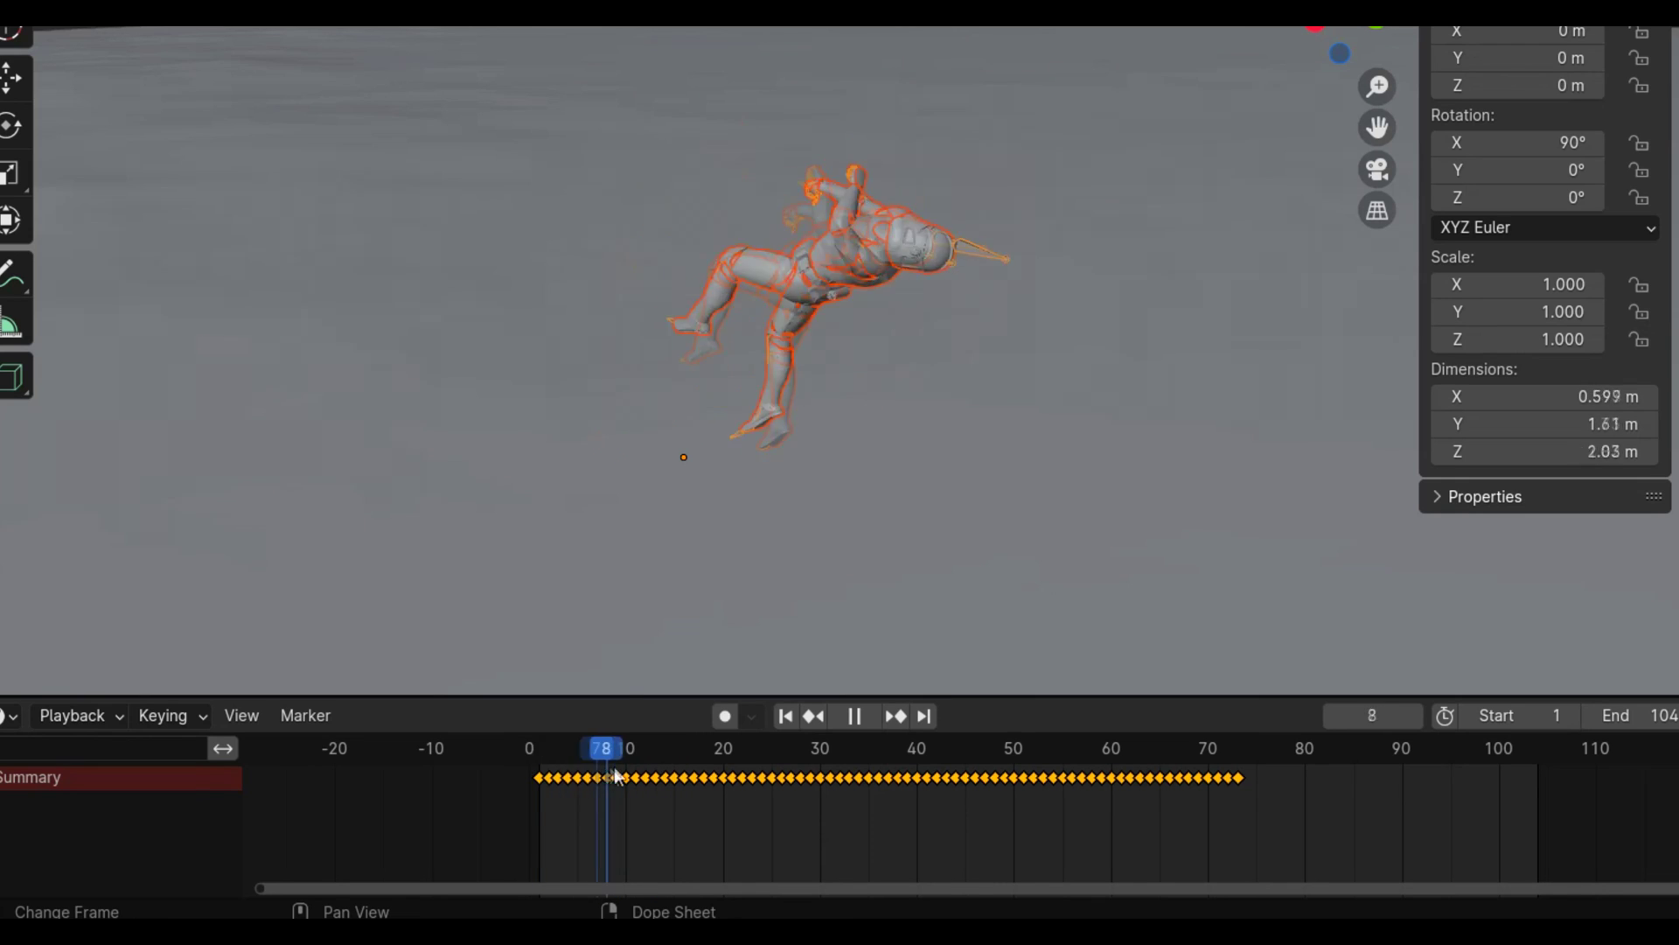
right_click(543, 776)
click(518, 570)
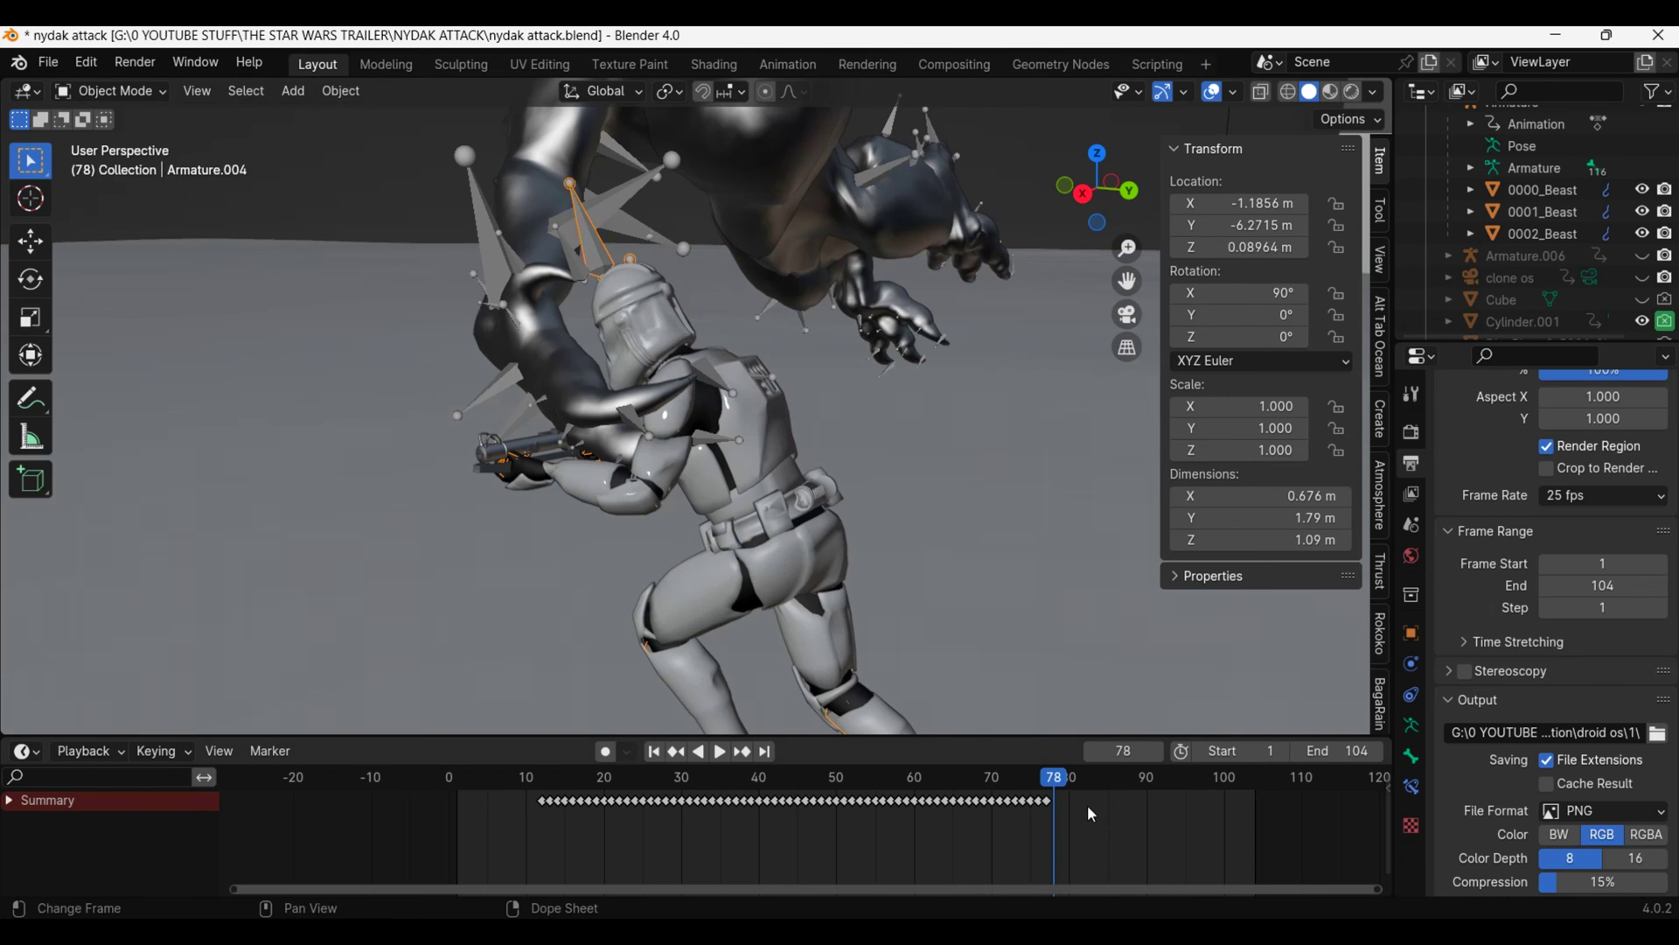
Paste the trooper's keyframes after frame 78, then import Dirt Blast 11 as a plane starting at frame 42
key(ctrl+v)
click(1054, 784)
key(space)
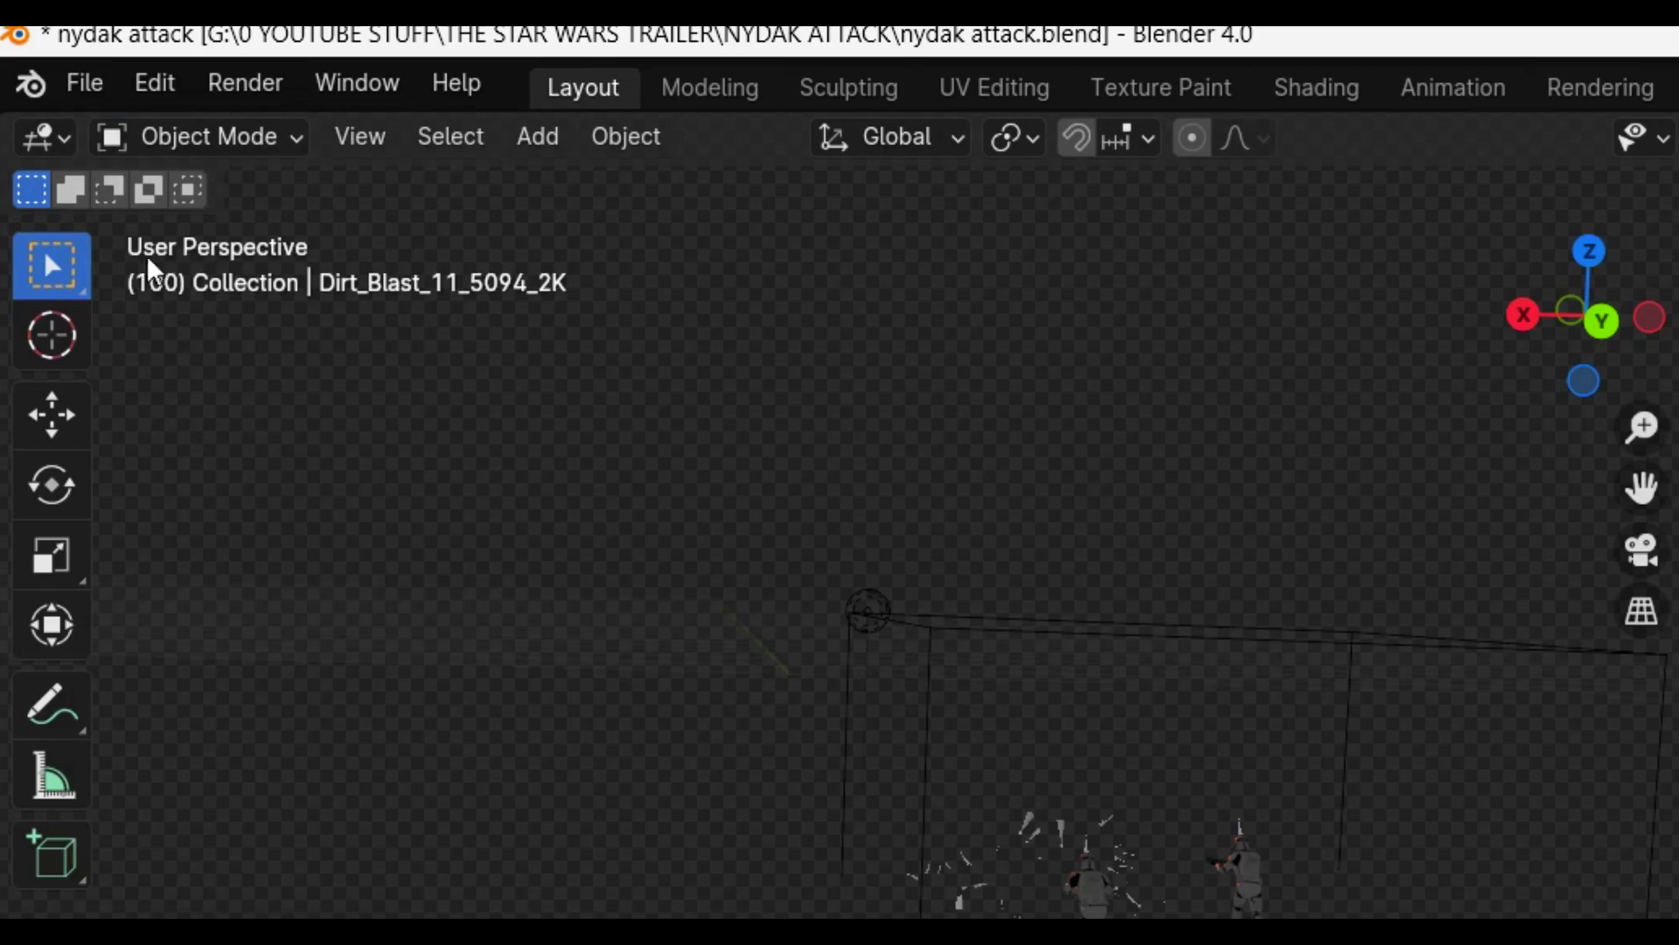
click(84, 82)
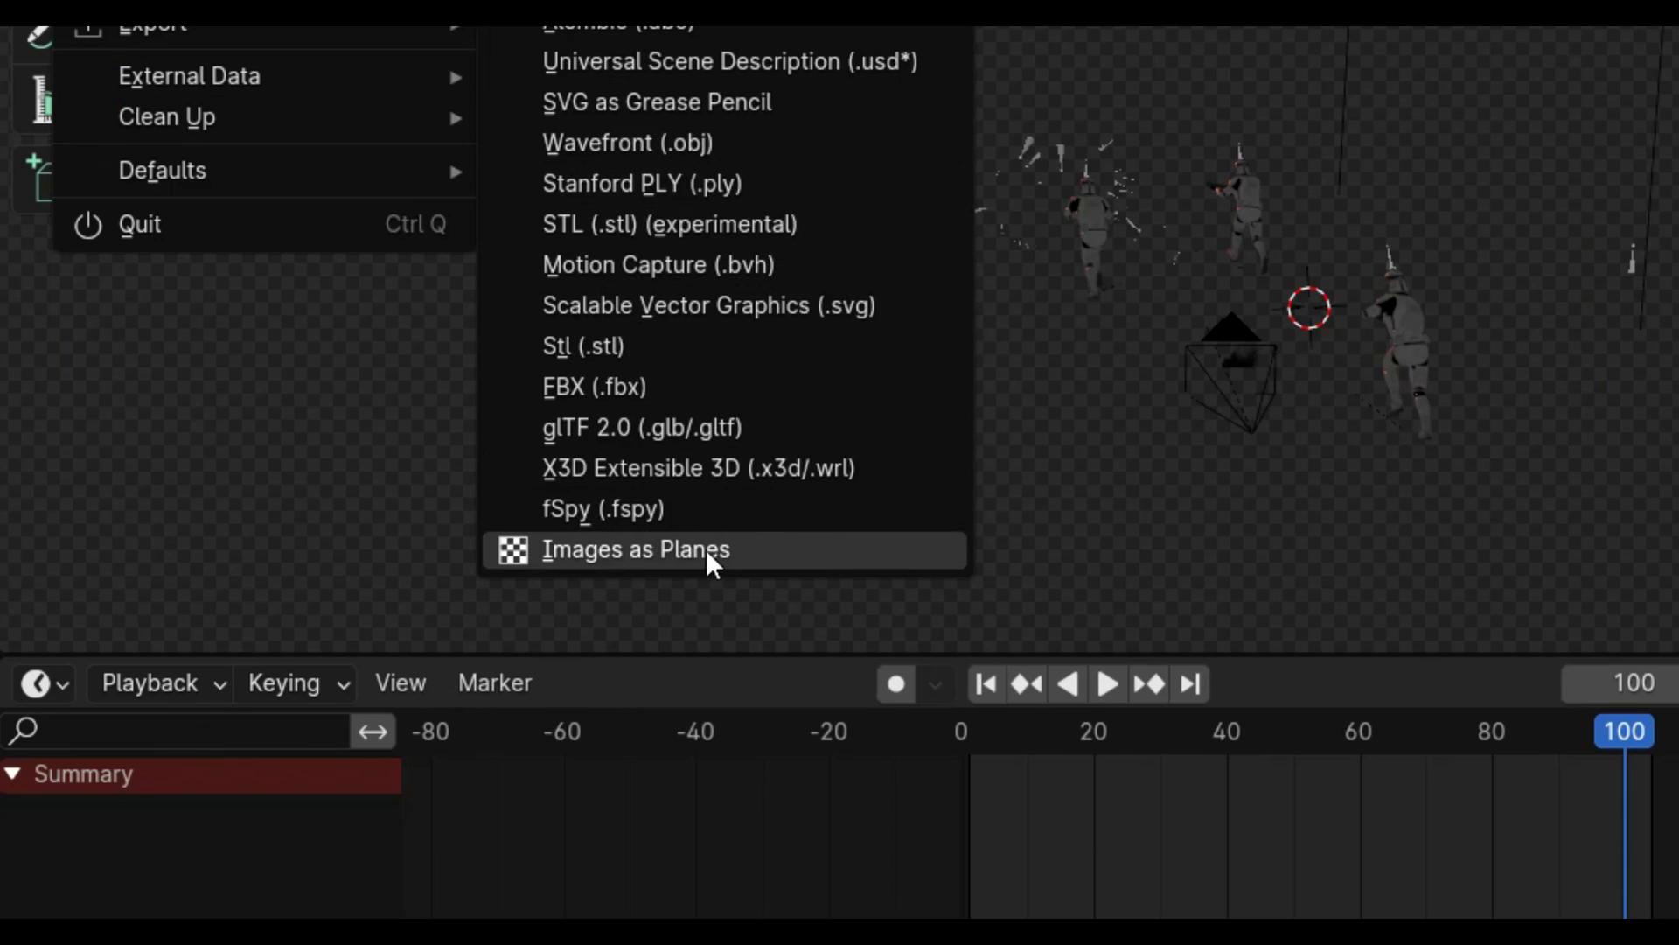
click(706, 550)
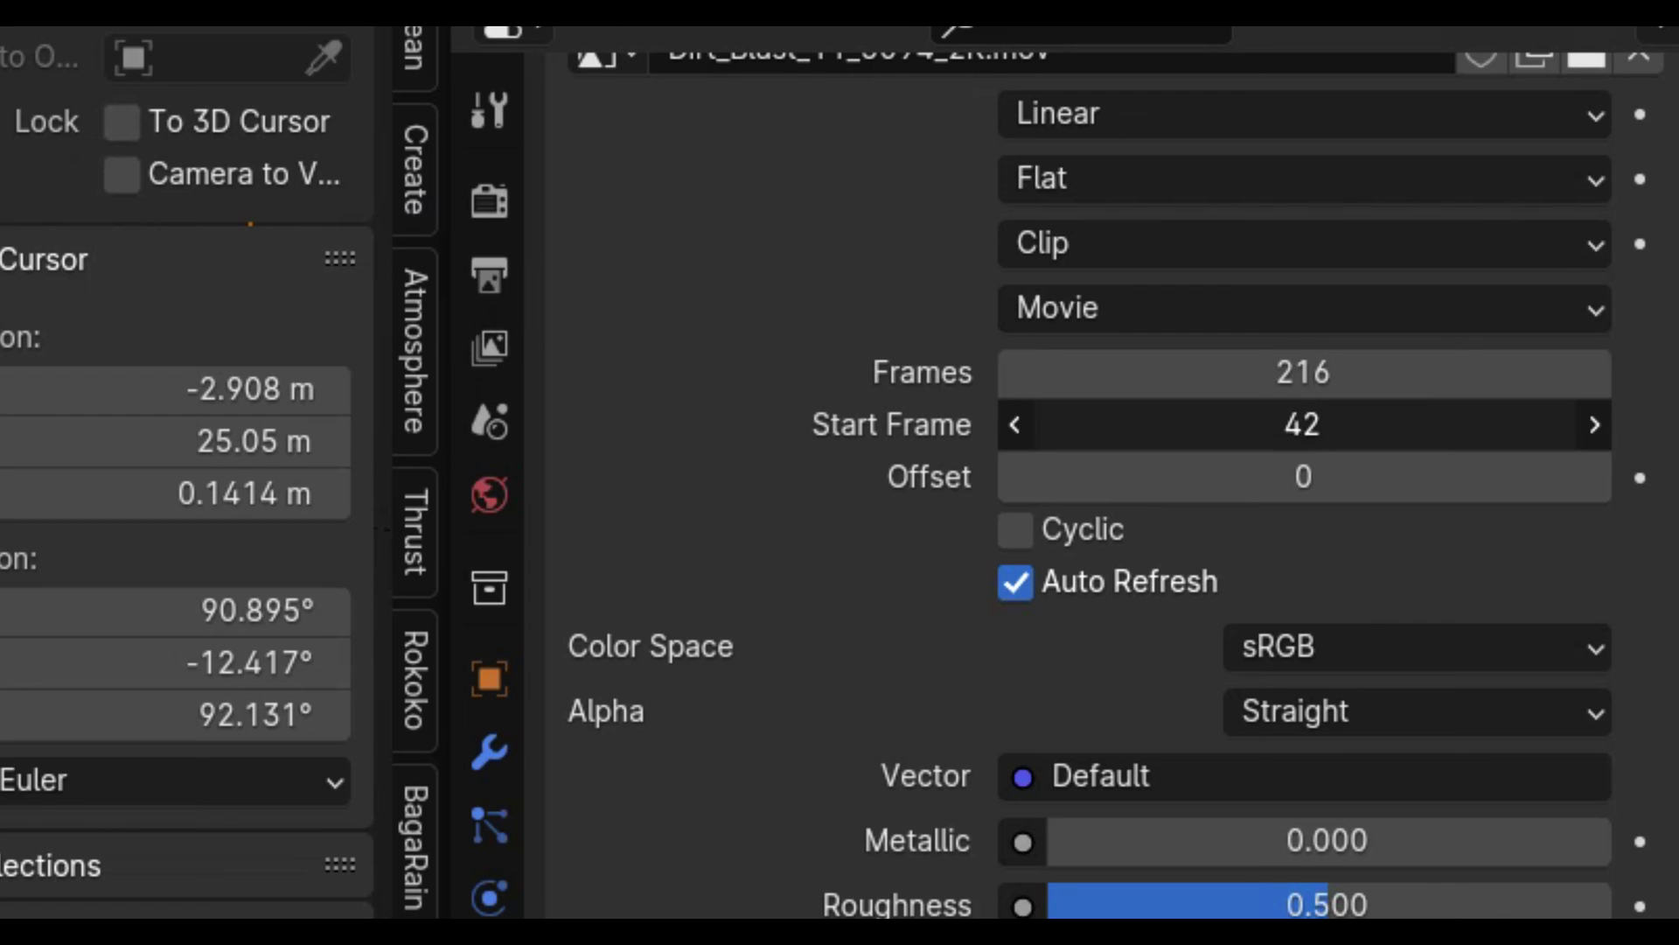